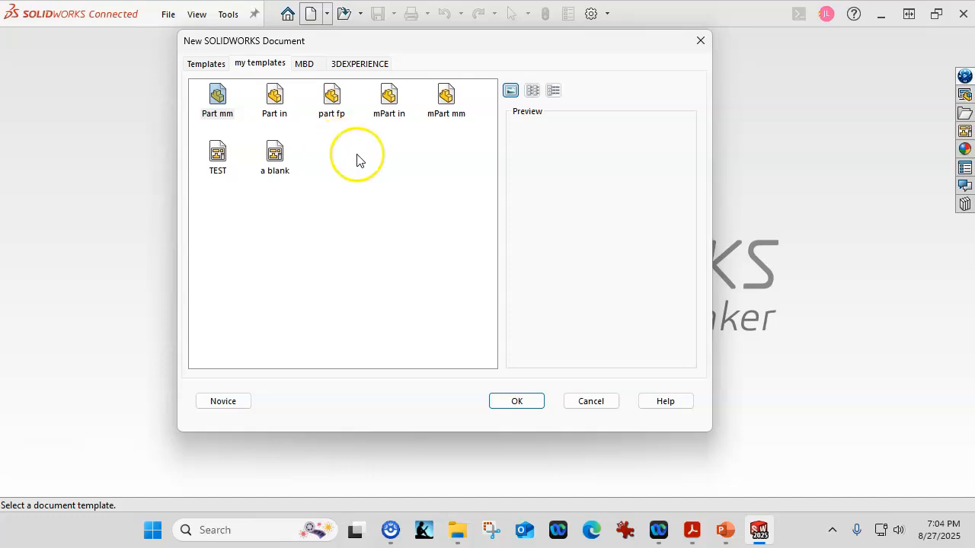
Step: Create a new part from the mPart mm template and open a sketch on the Front Plane
click(439, 109)
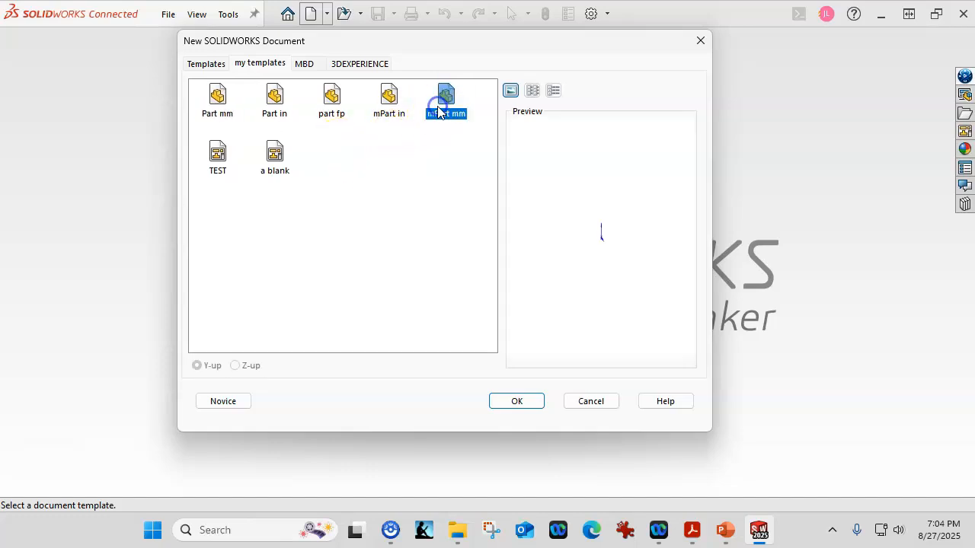
double_click(441, 110)
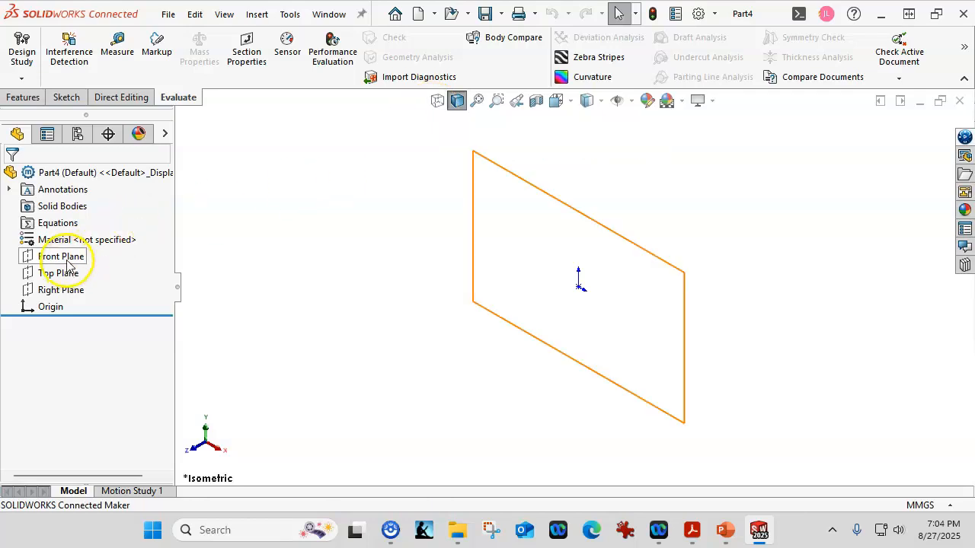
click(68, 263)
click(82, 240)
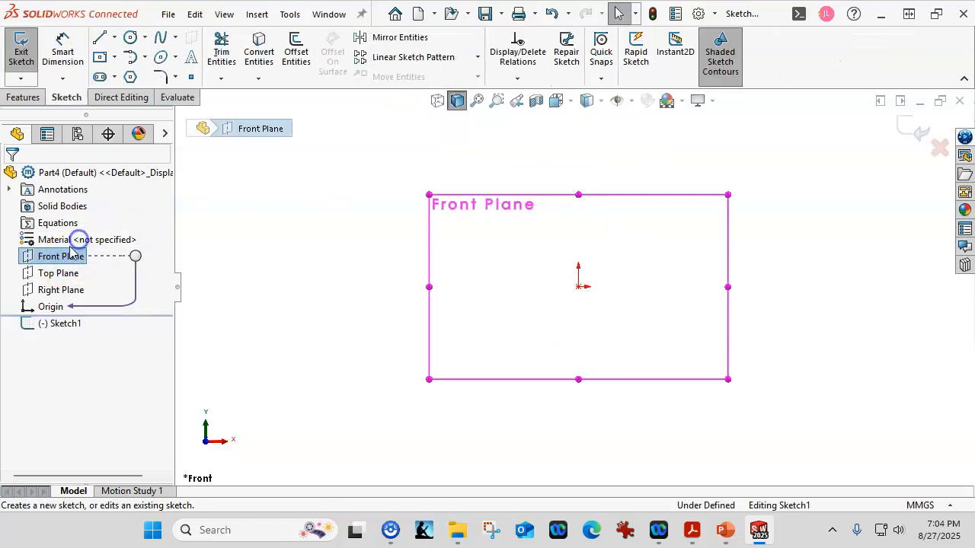
click(80, 134)
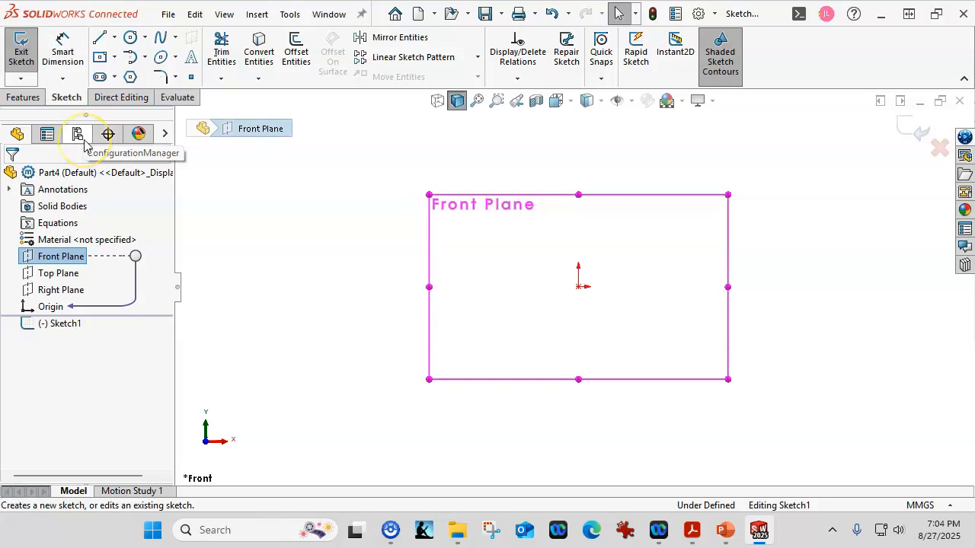
Step: Sketch a wide corner rectangle just above the origin, spanning both sides of it
click(115, 57)
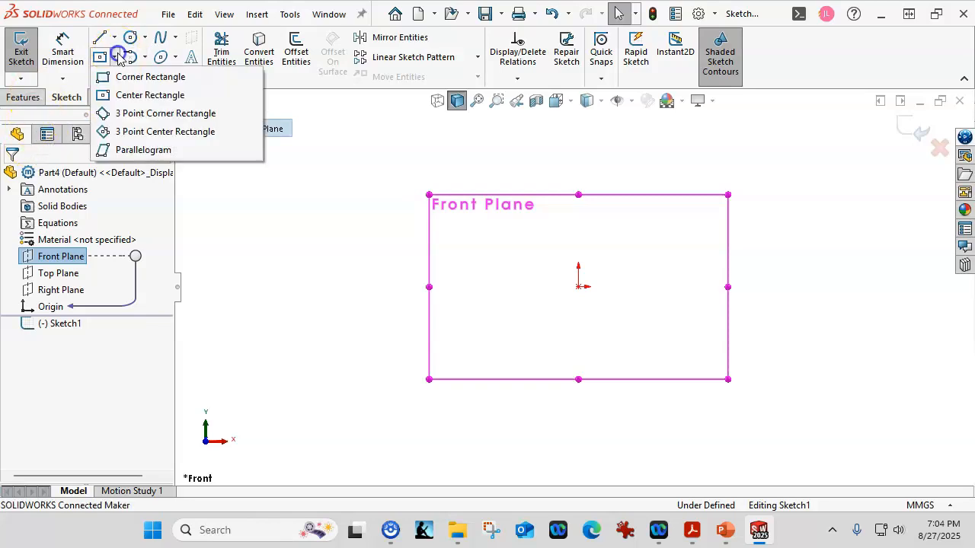
click(122, 77)
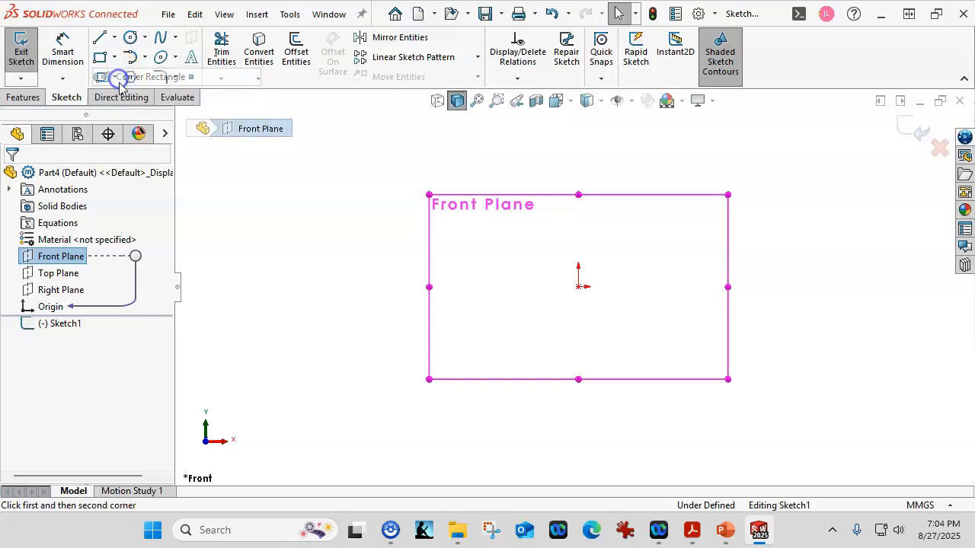
click(446, 273)
click(734, 209)
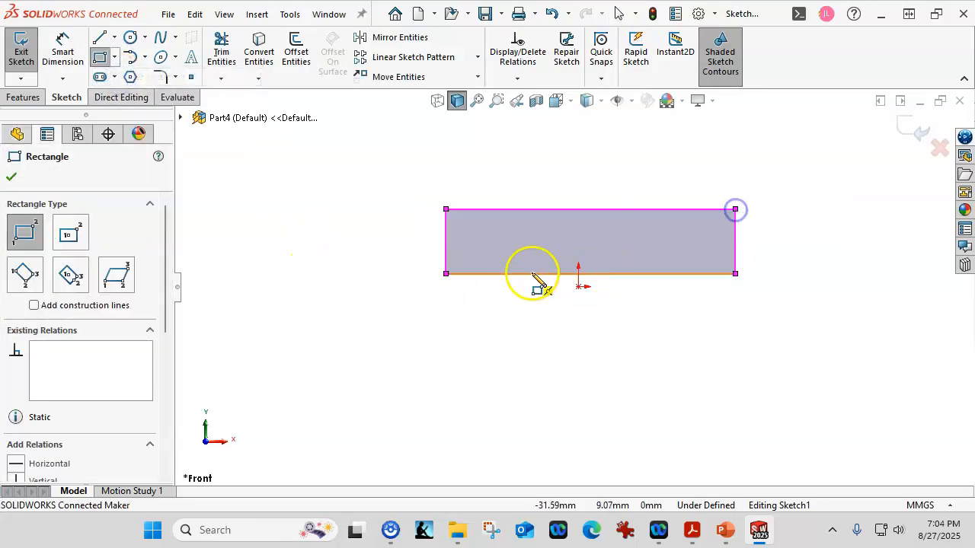
key(Escape)
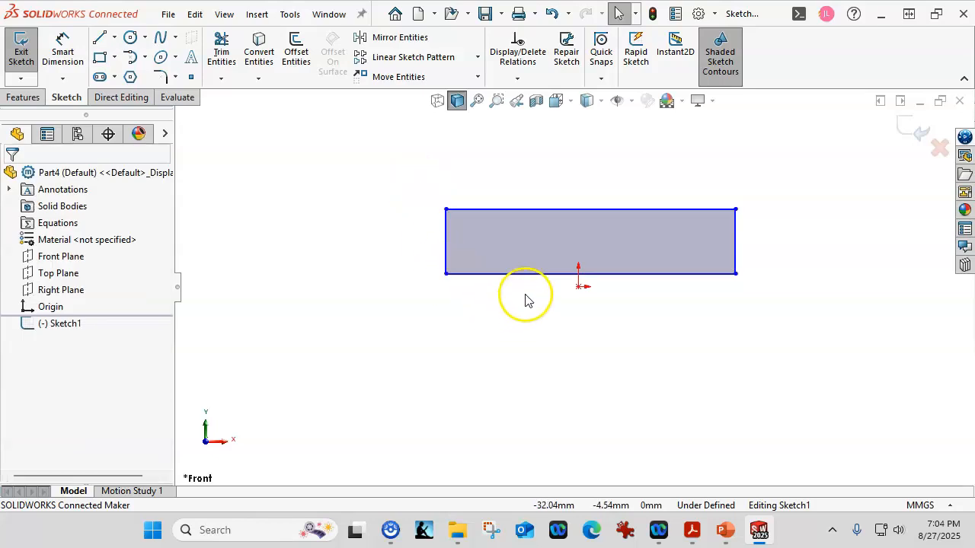
Step: Add a Midpoint relation between the rectangle's bottom edge and the origin
click(530, 273)
ctrl+click(578, 287)
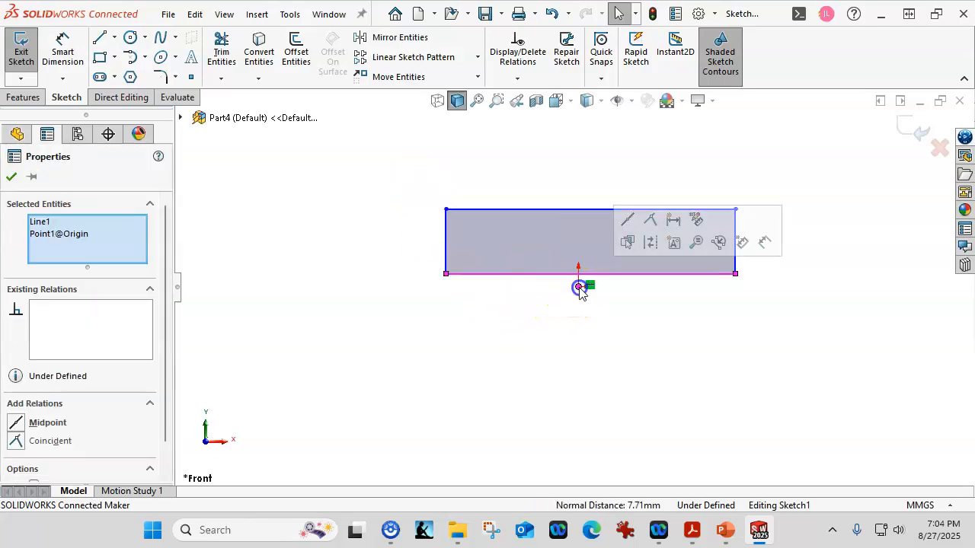
click(624, 220)
Step: Dimension the rectangle 200 mm wide and 50 mm high
click(61, 50)
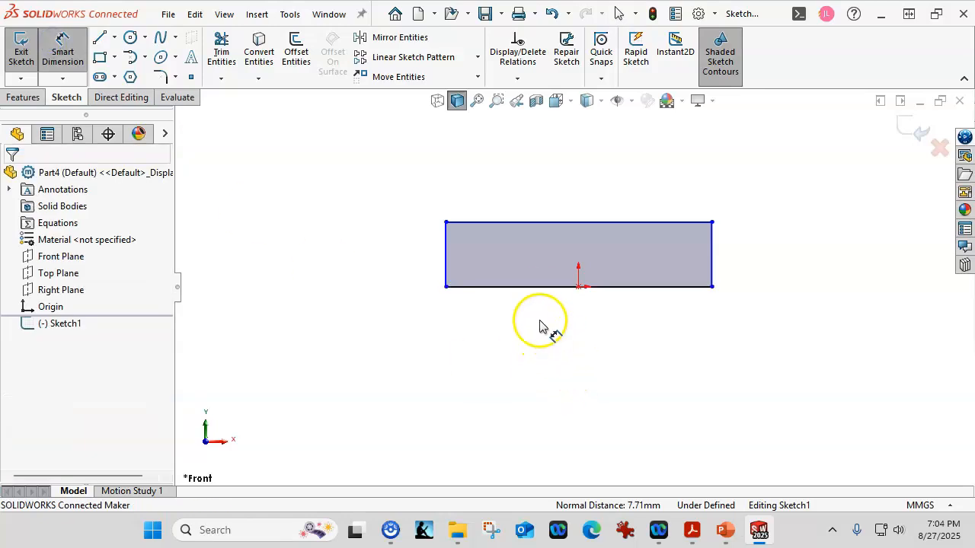
click(543, 288)
click(547, 335)
text(200)
click(437, 284)
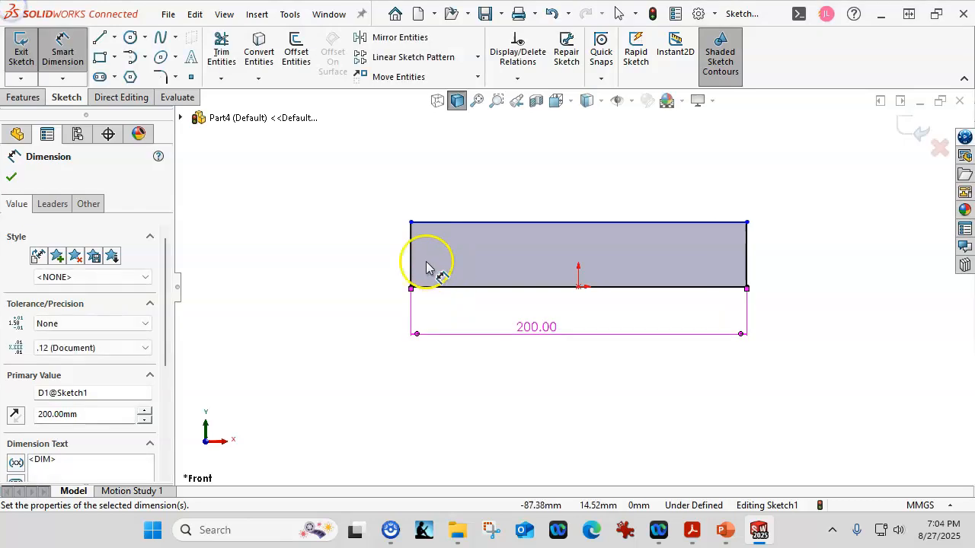
click(410, 258)
click(362, 259)
text(50)
key(Return)
scroll(559, 236, up, 2)
scroll(599, 175, down, 2)
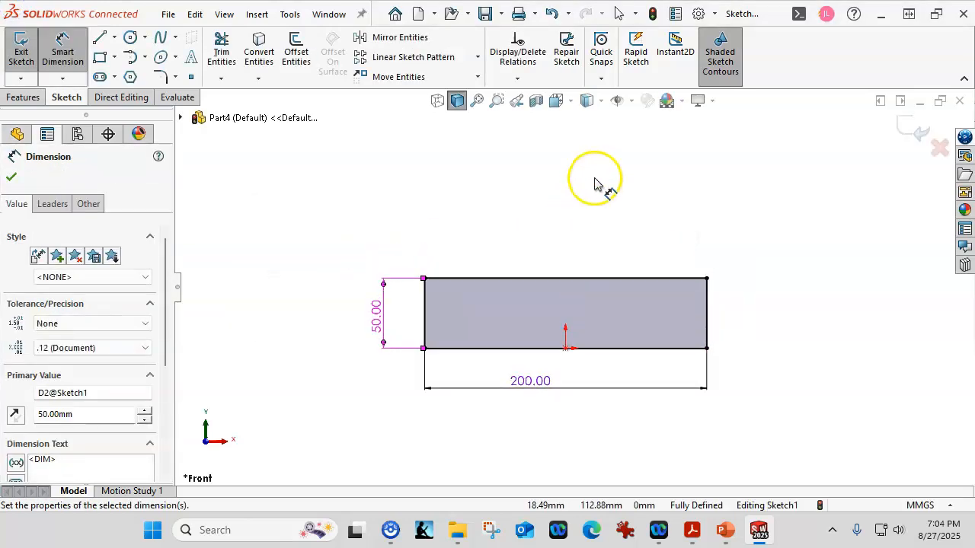
Step: Sketch a vertical centerline about 126 mm long from the origin up past the rectangle's top edge
click(115, 36)
click(147, 85)
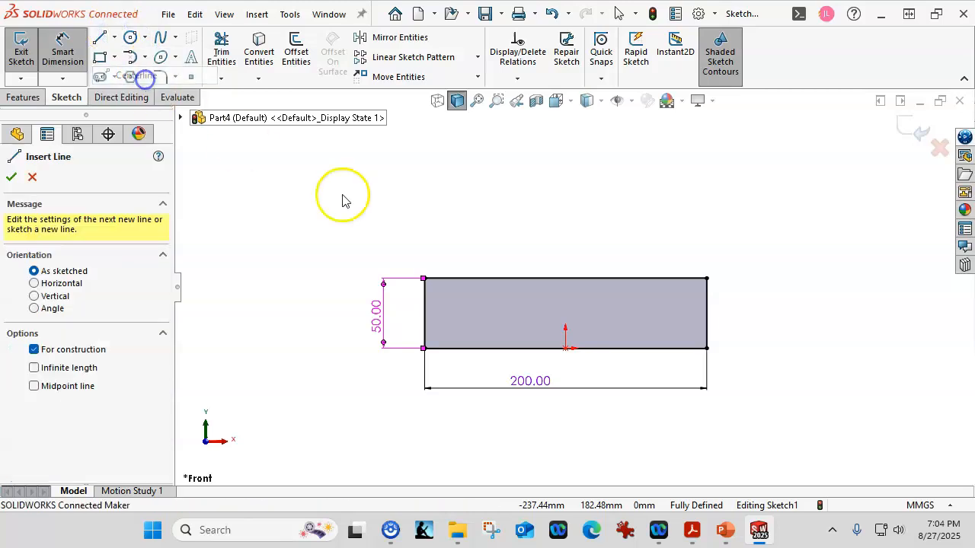
click(565, 348)
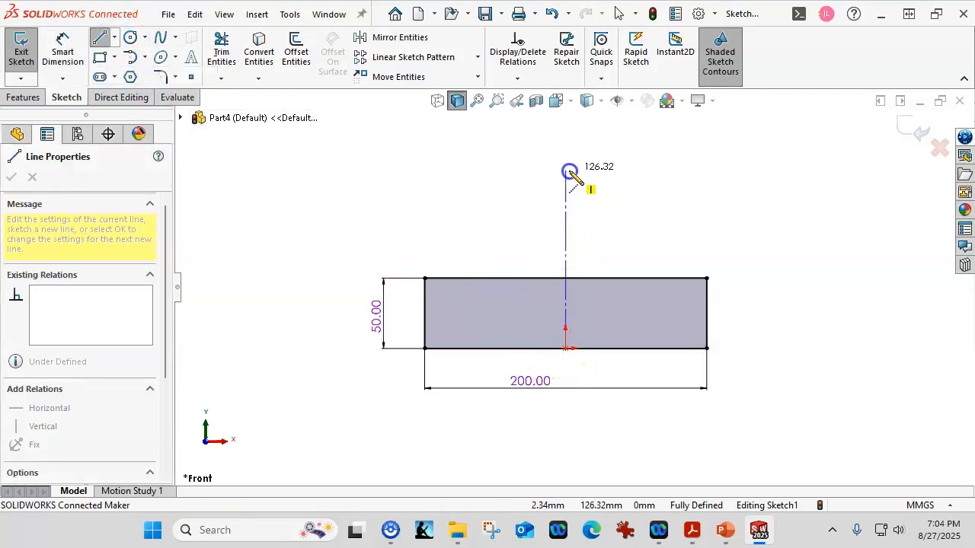
click(565, 171)
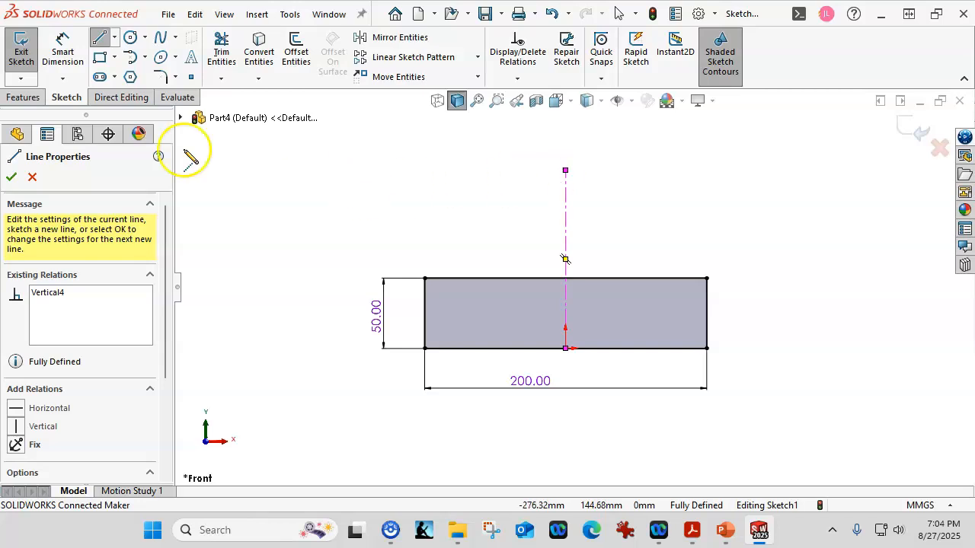
Step: Dimension the vertical centerline's length as 125 mm
click(67, 45)
click(565, 207)
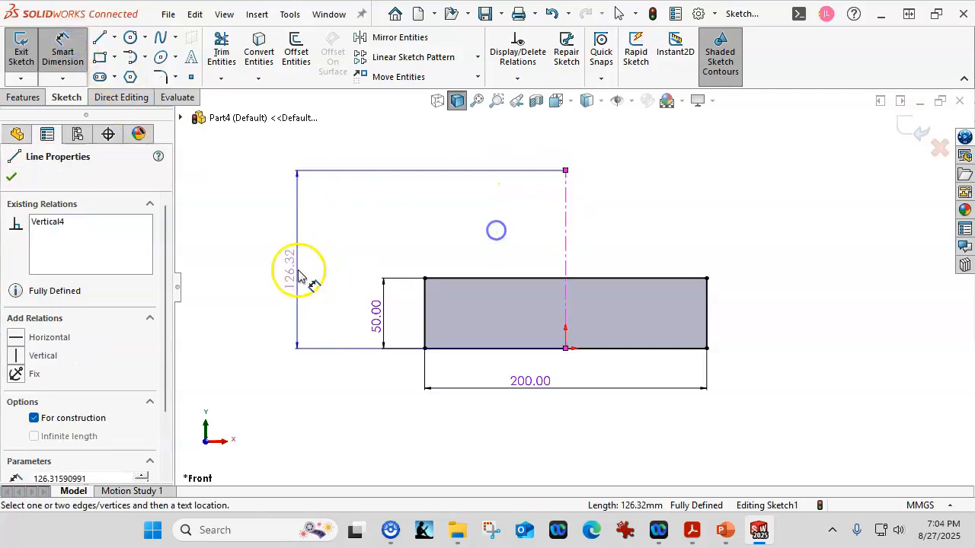
click(298, 274)
text(125)
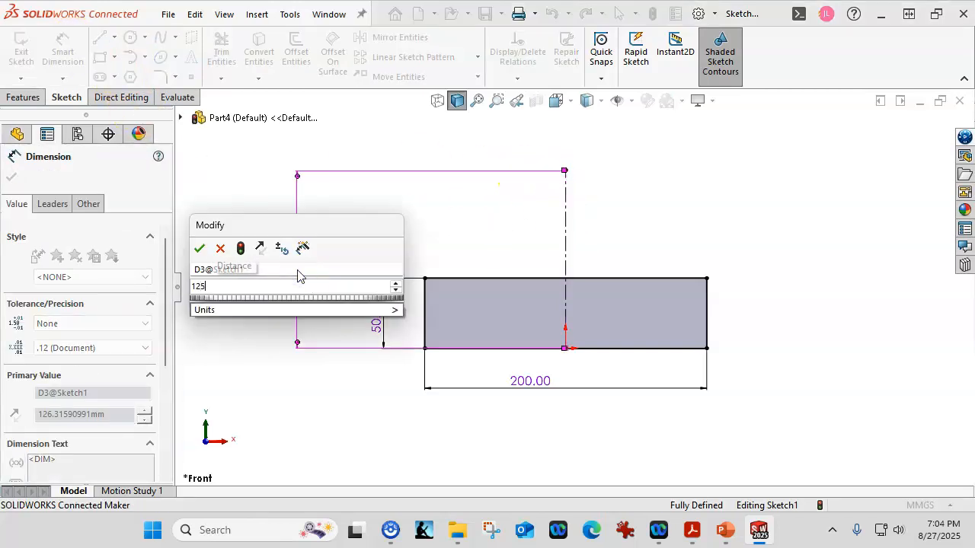
key(Return)
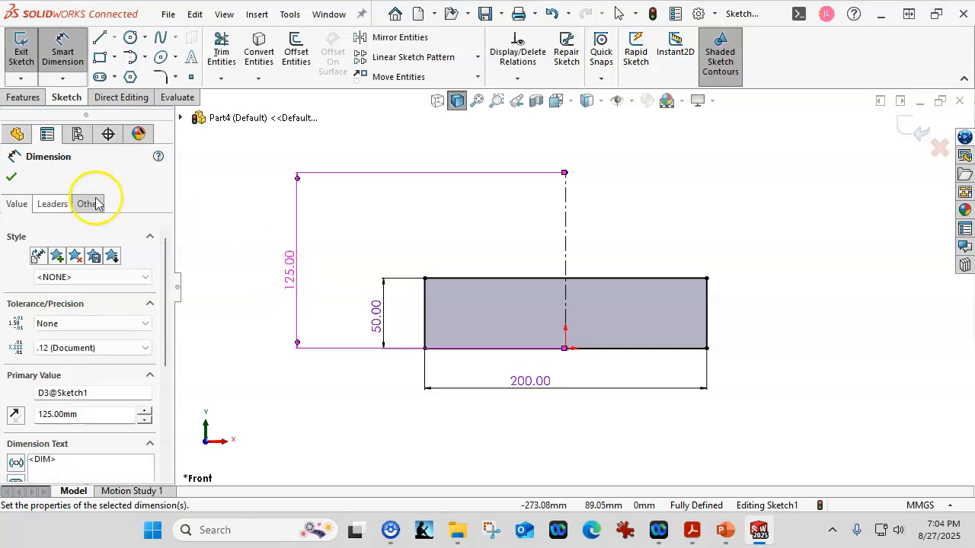
click(11, 177)
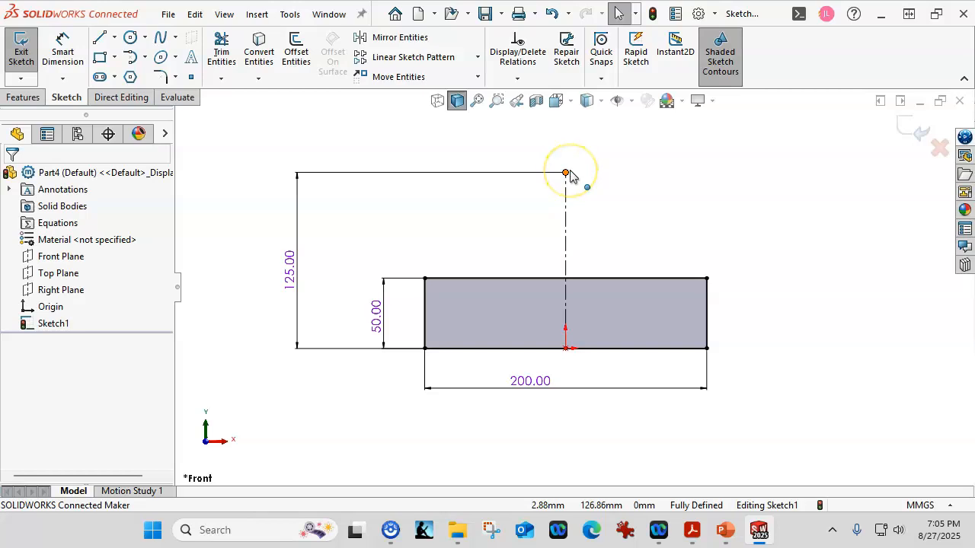
Step: Sketch two sloped lines from the rectangle's top edge up to the centerline's upper endpoint and back down to the edge
click(538, 198)
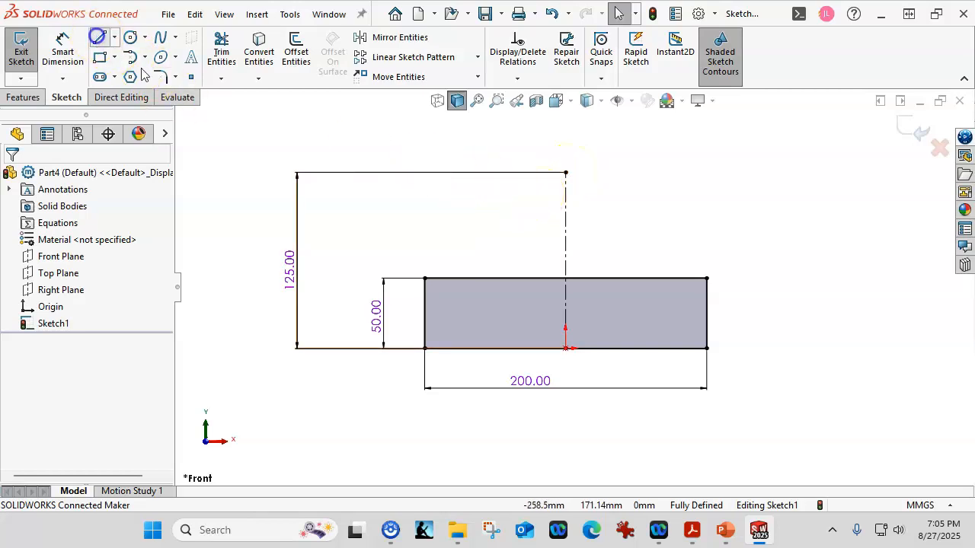
click(478, 278)
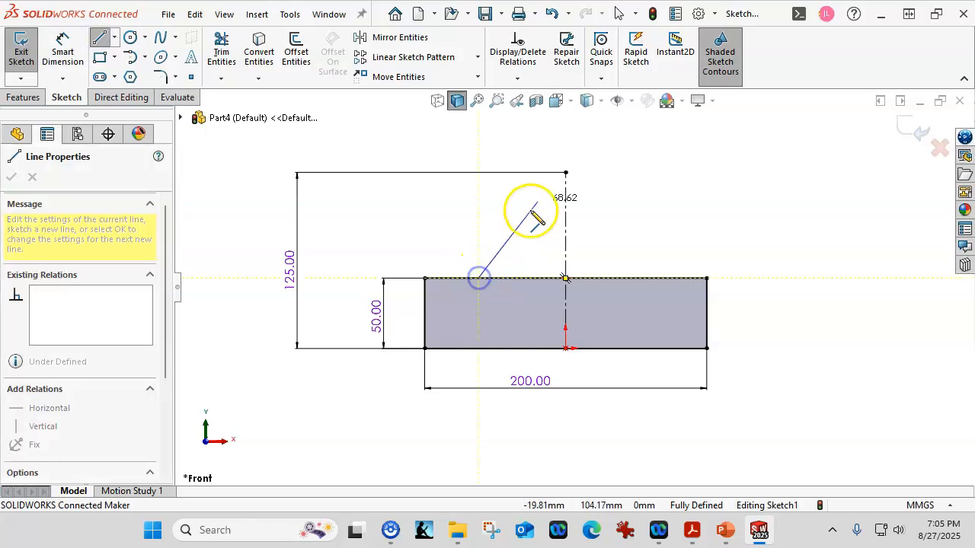
click(565, 173)
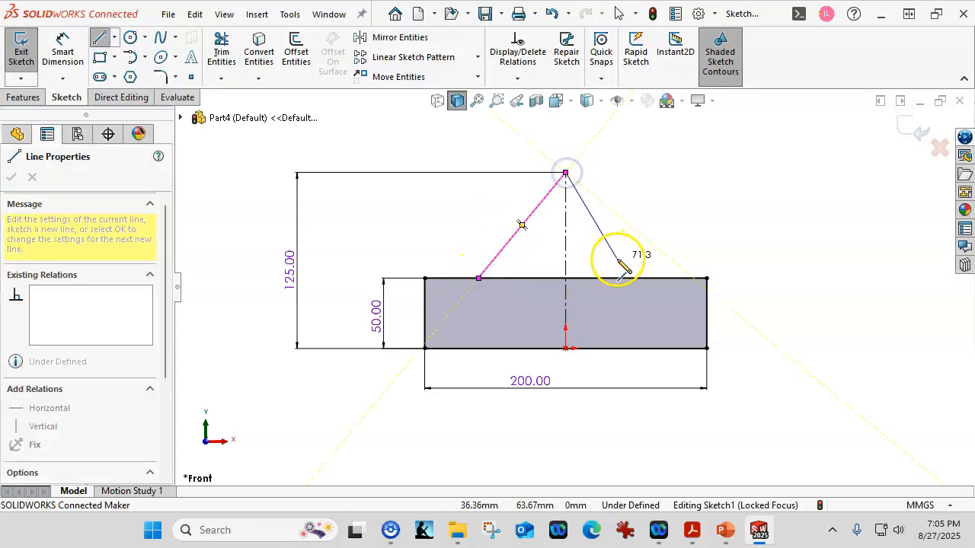
click(653, 279)
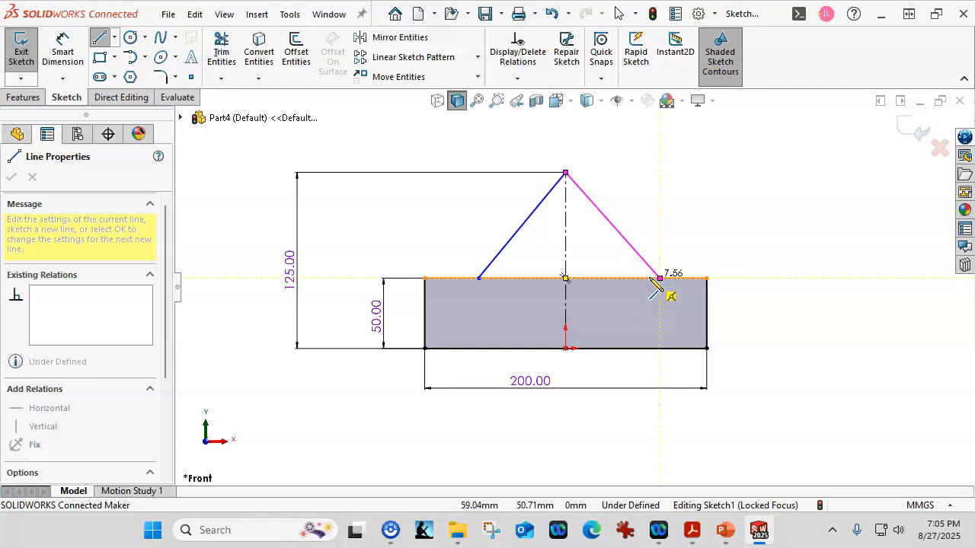
key(Escape)
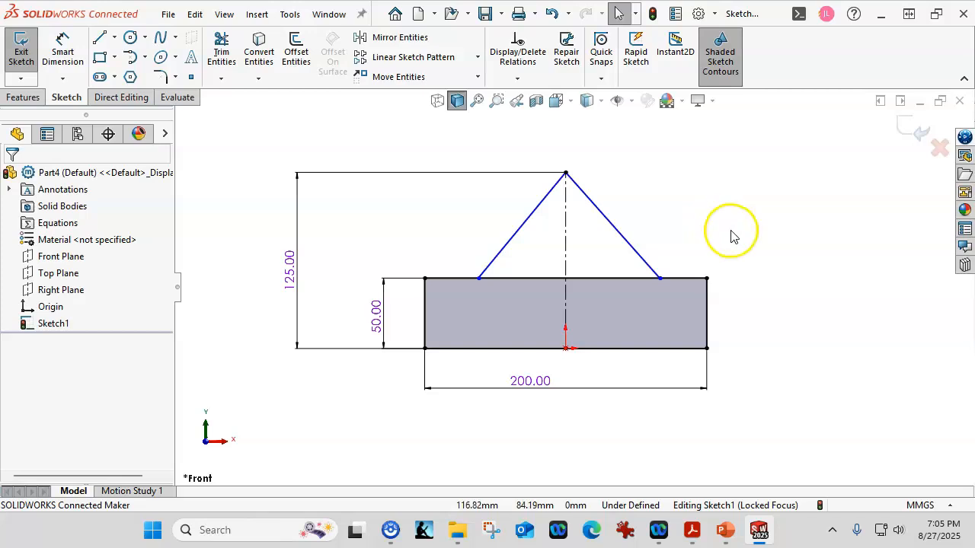
Step: Make the two sloped lines perpendicular to each other
click(548, 198)
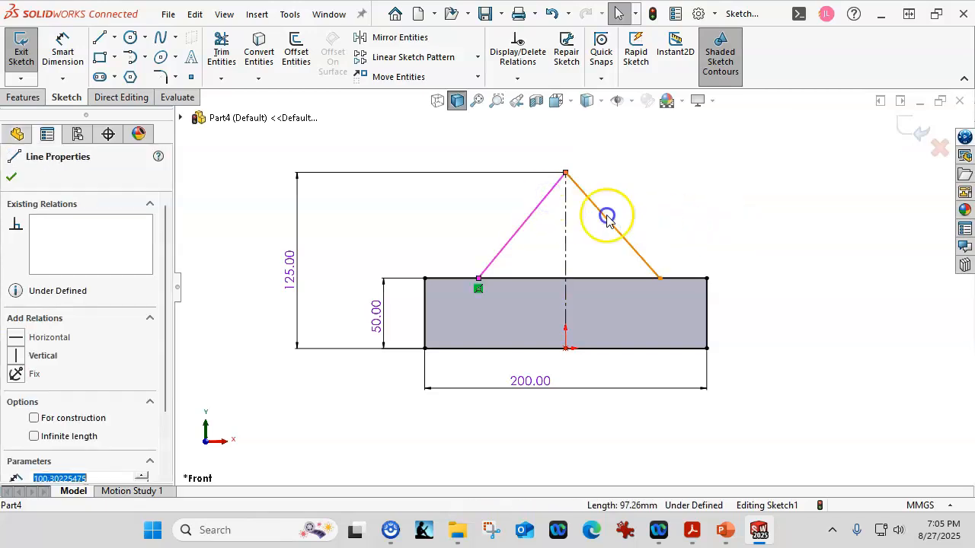
click(608, 216)
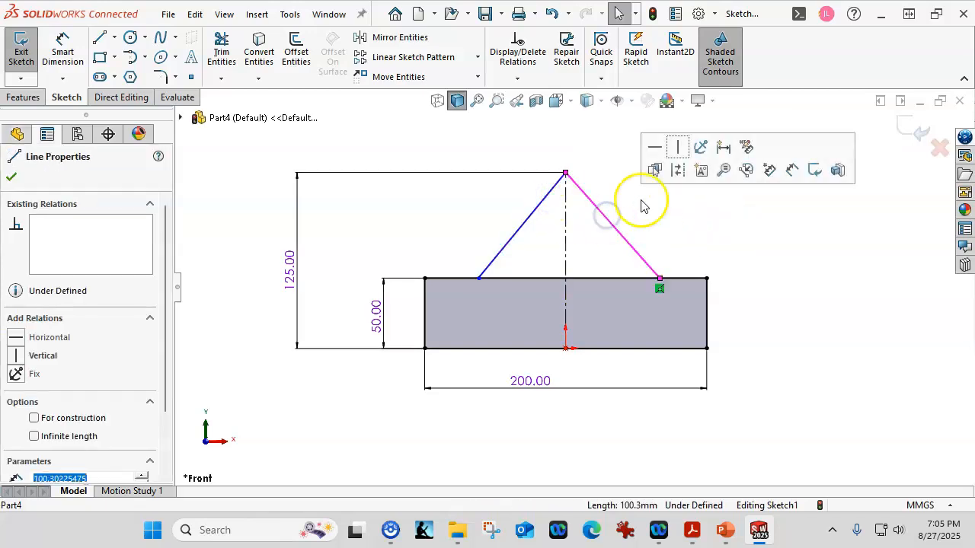
ctrl+click(542, 202)
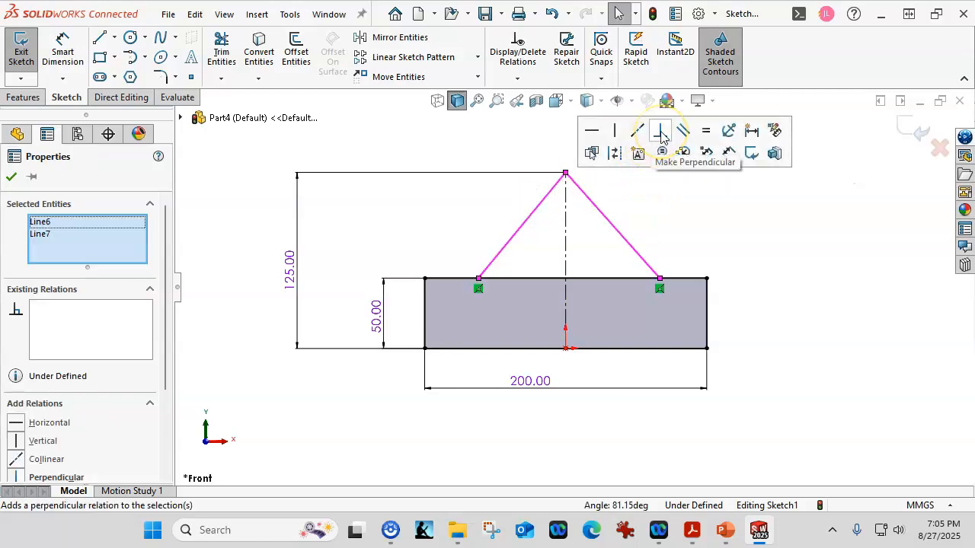
click(661, 135)
click(653, 231)
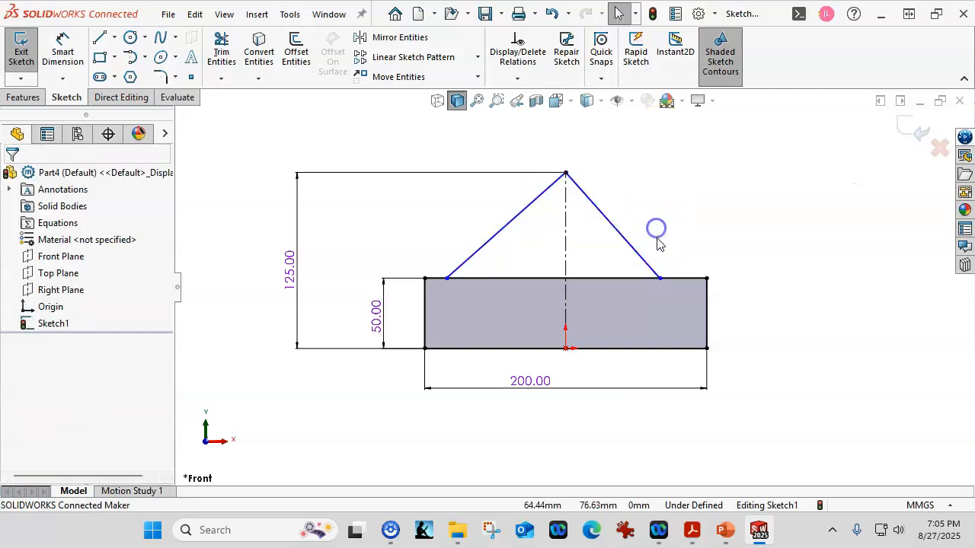
click(661, 278)
mouse_move(667, 282)
mouse_down()
mouse_move(681, 279)
mouse_move(651, 282)
mouse_move(666, 282)
mouse_up()
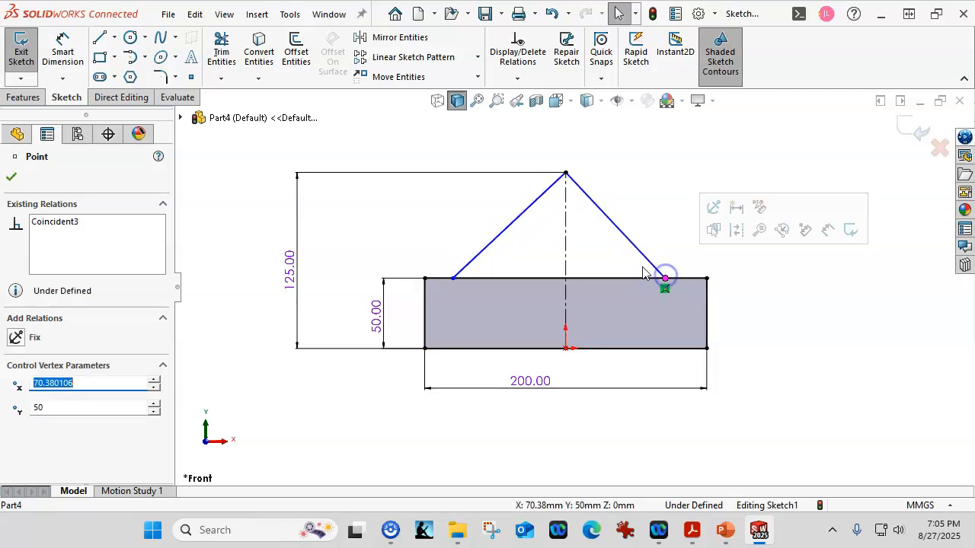
ctrl+click(567, 253)
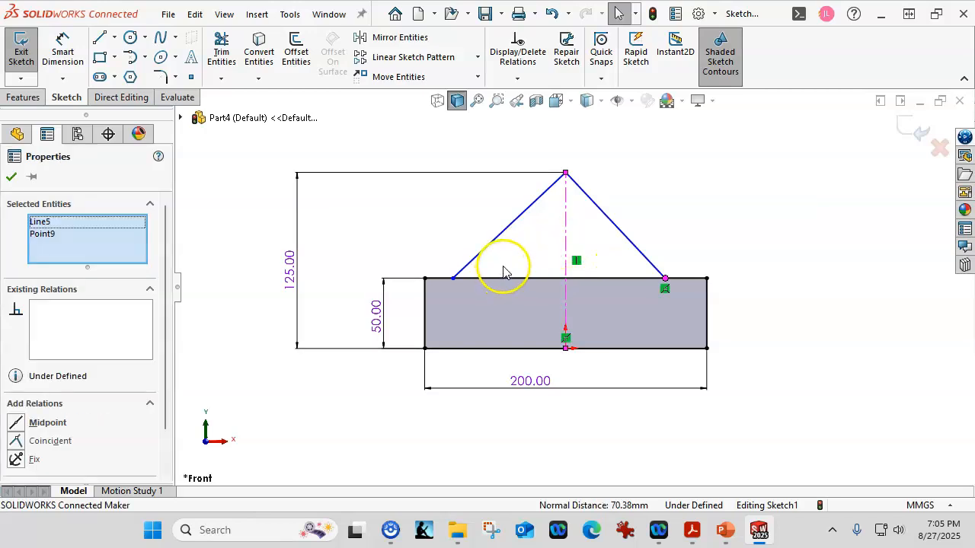
ctrl+click(453, 279)
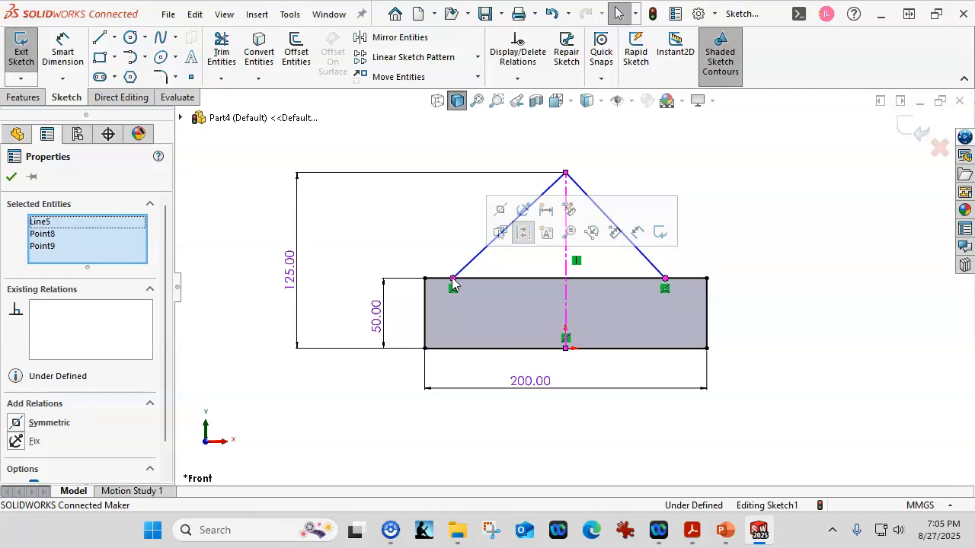
click(435, 236)
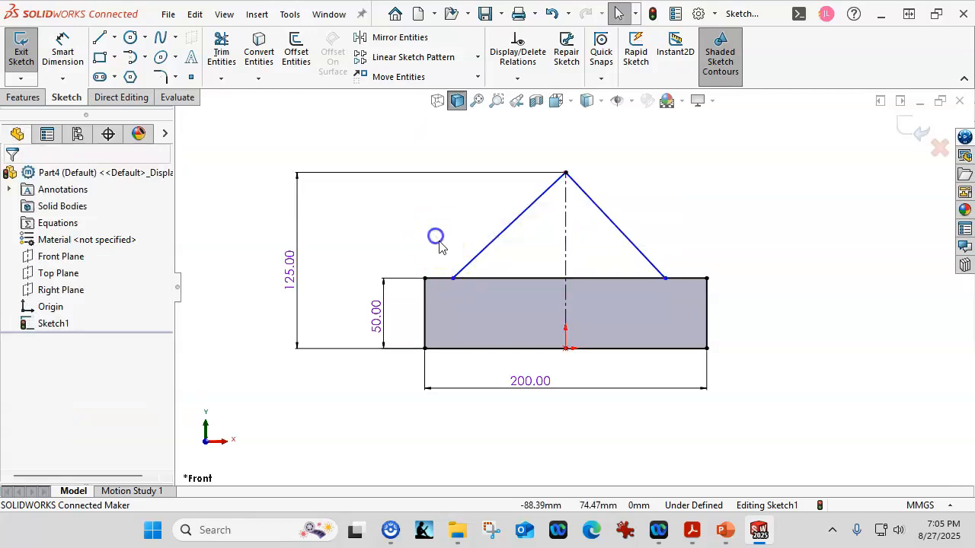
Step: Make the lower endpoints of the two sloped lines symmetric about the vertical centerline
click(565, 256)
ctrl+click(665, 279)
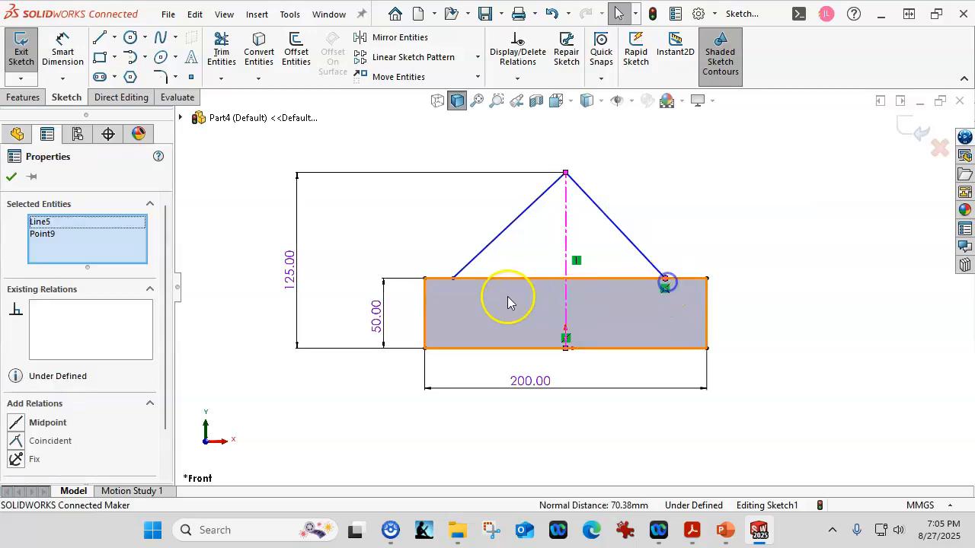
ctrl+click(453, 279)
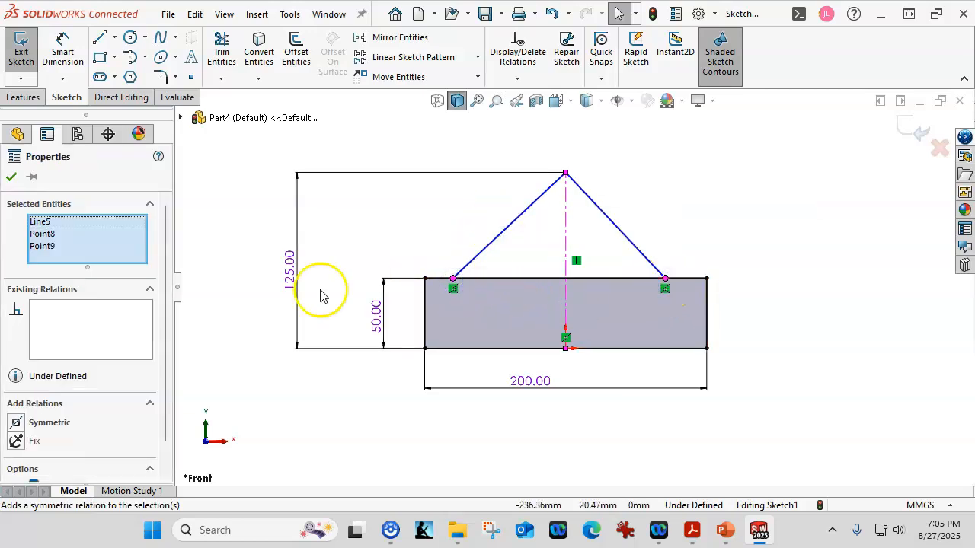
click(30, 423)
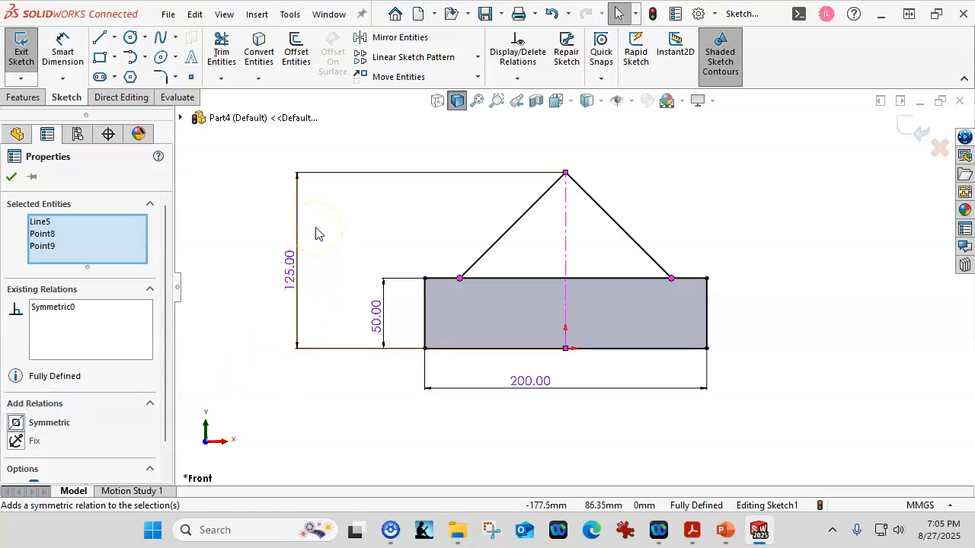
Step: Start a mid-plane boss extrusion of the front profile with a depth of 175 mm
click(25, 98)
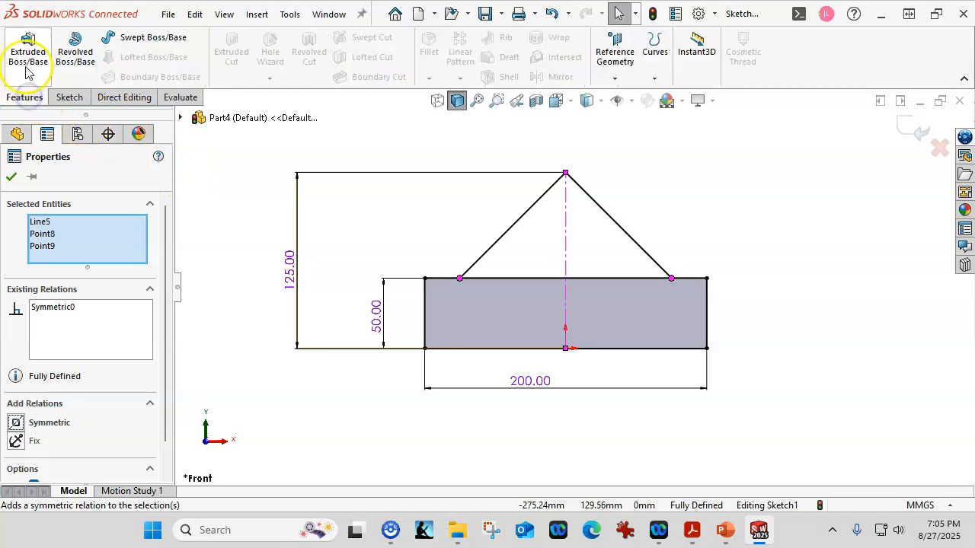
click(27, 61)
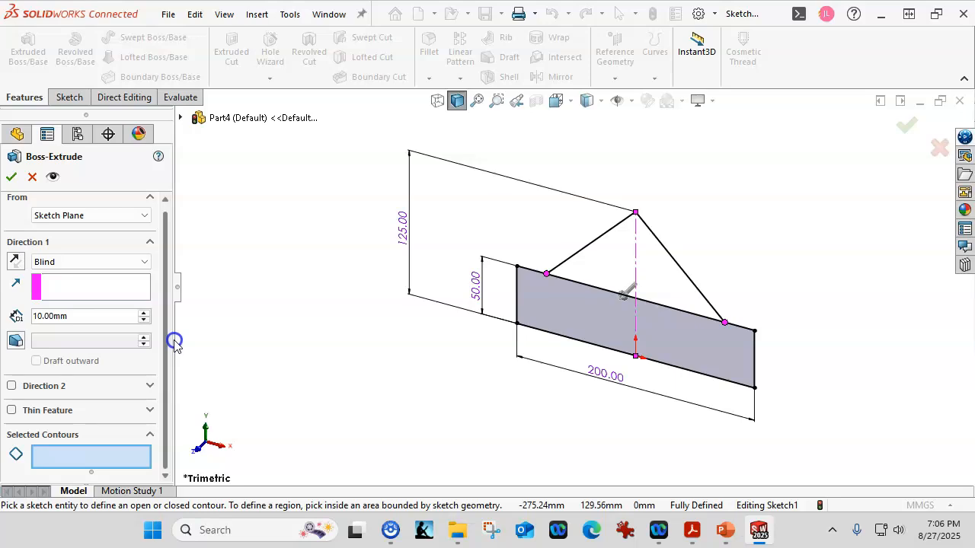
click(96, 261)
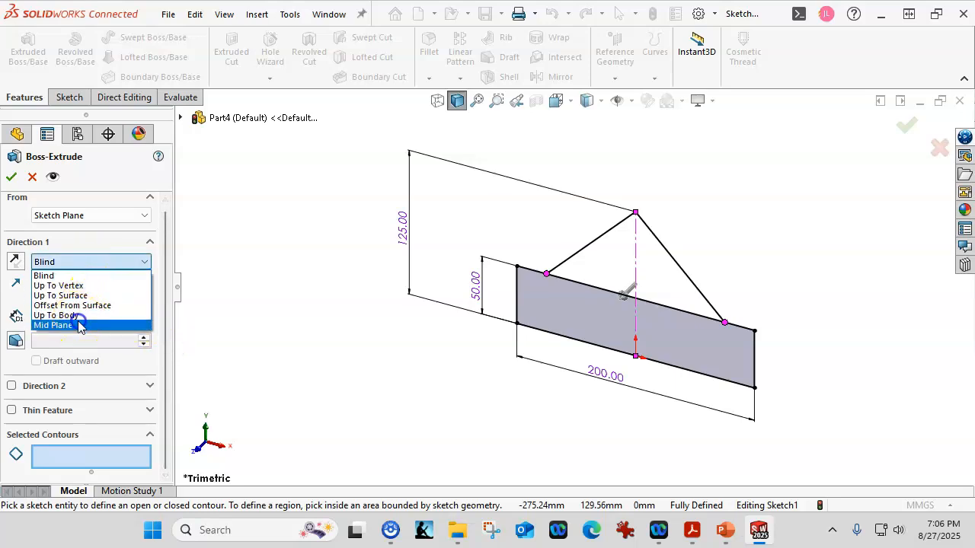
click(53, 325)
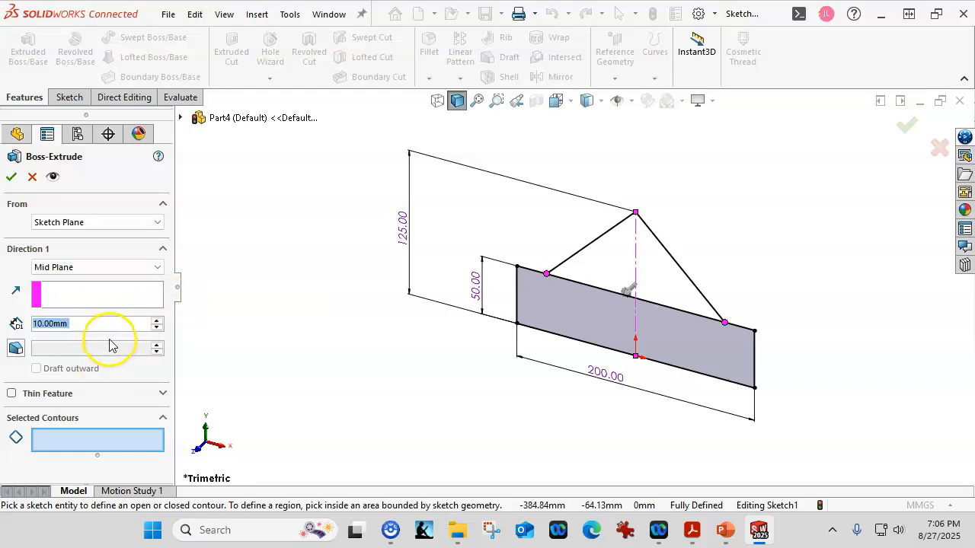
text(175)
key(Return)
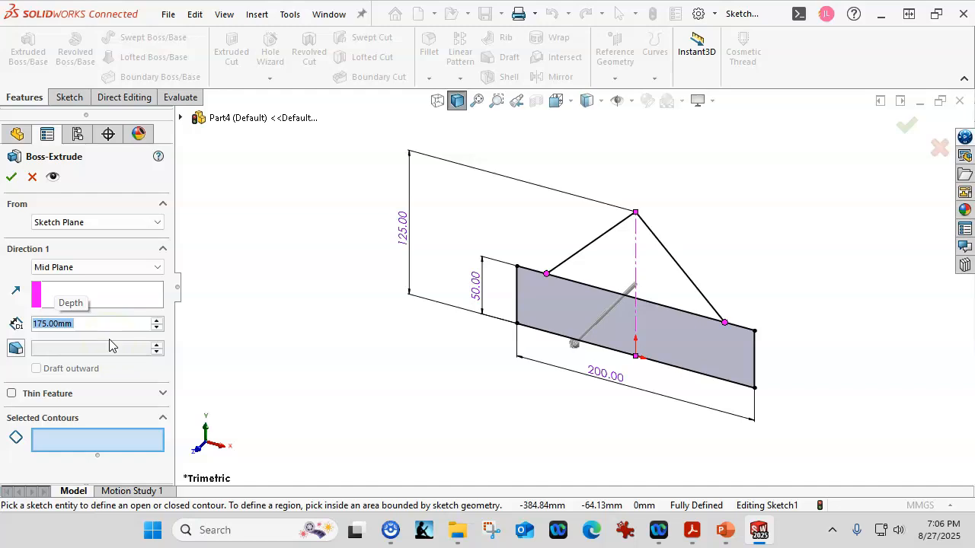
Step: Choose all four regions of the profile as the extrusion contours and create the solid
click(157, 437)
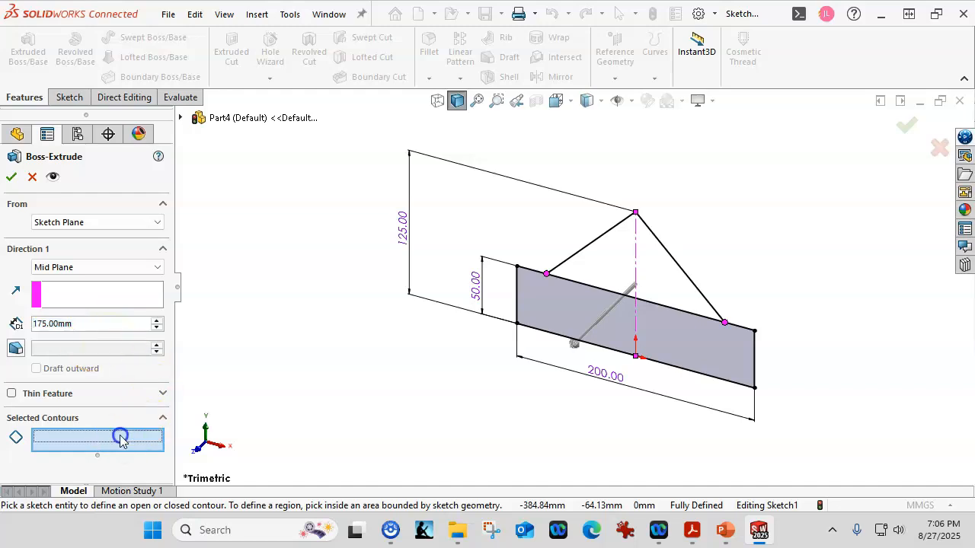
click(634, 280)
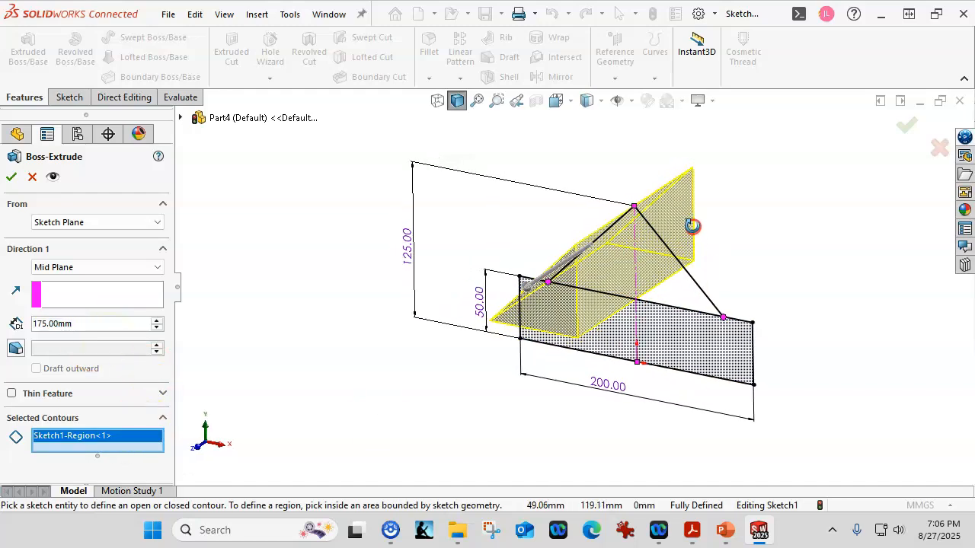
middle_drag(692, 224, 692, 275)
click(682, 291)
click(693, 337)
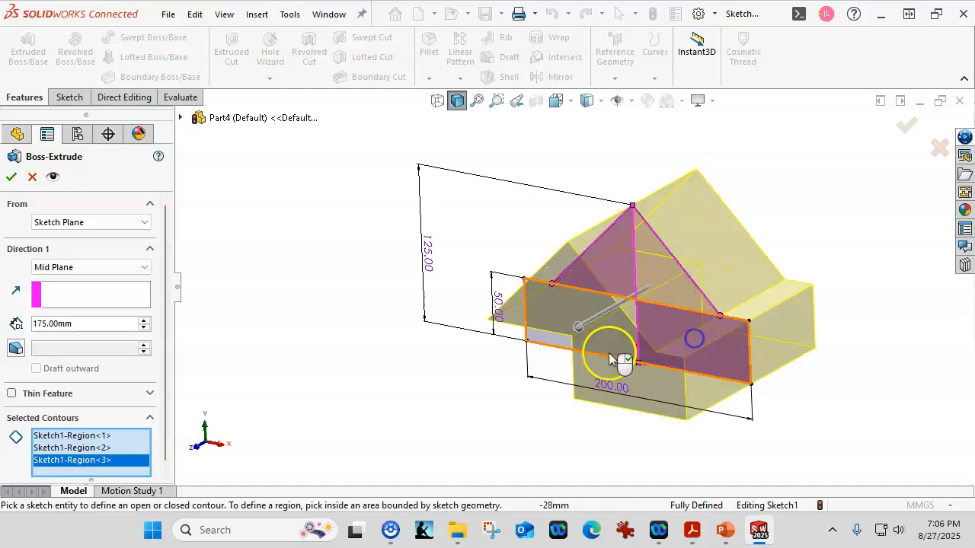
click(555, 339)
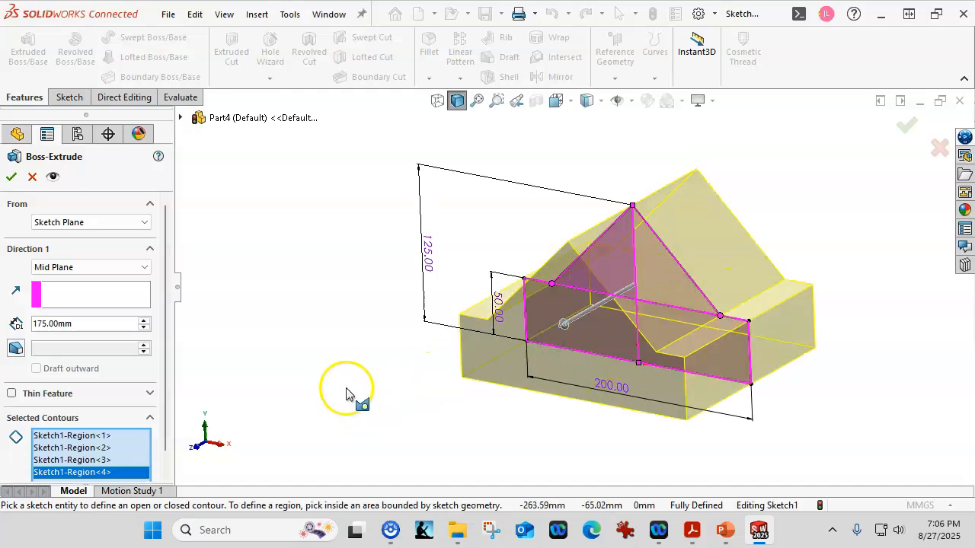
click(12, 177)
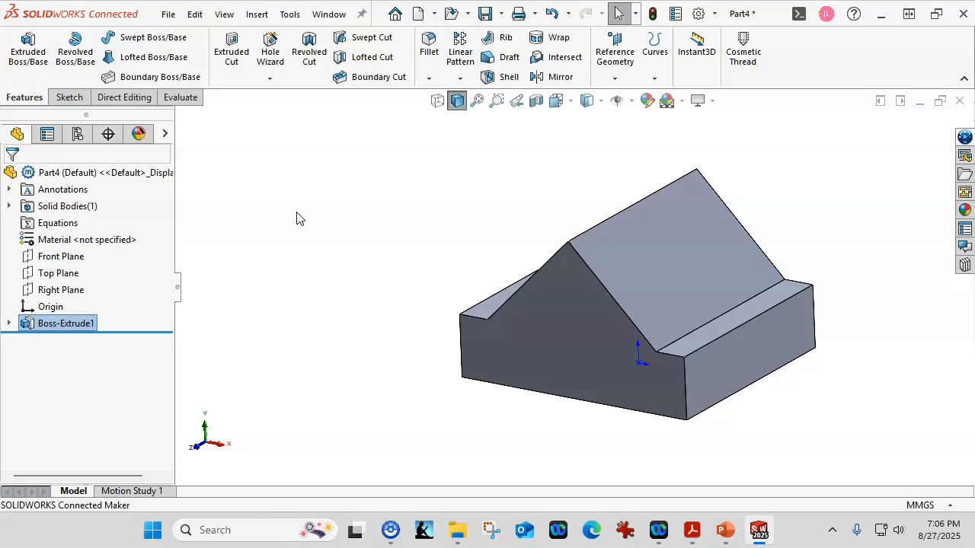
Step: Check the part's views in the Practice Problem 1.8 PDF and return to the SOLIDWORKS model
click(294, 288)
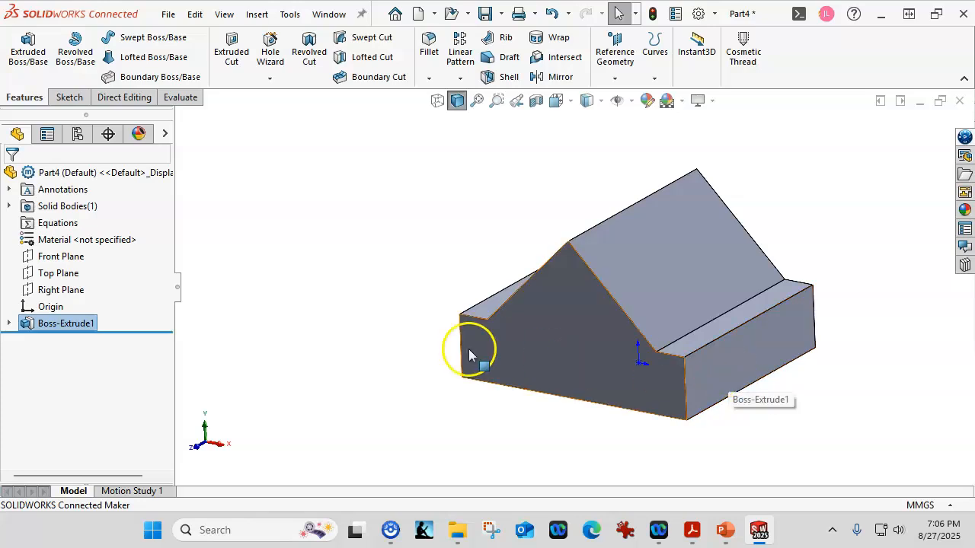
click(318, 327)
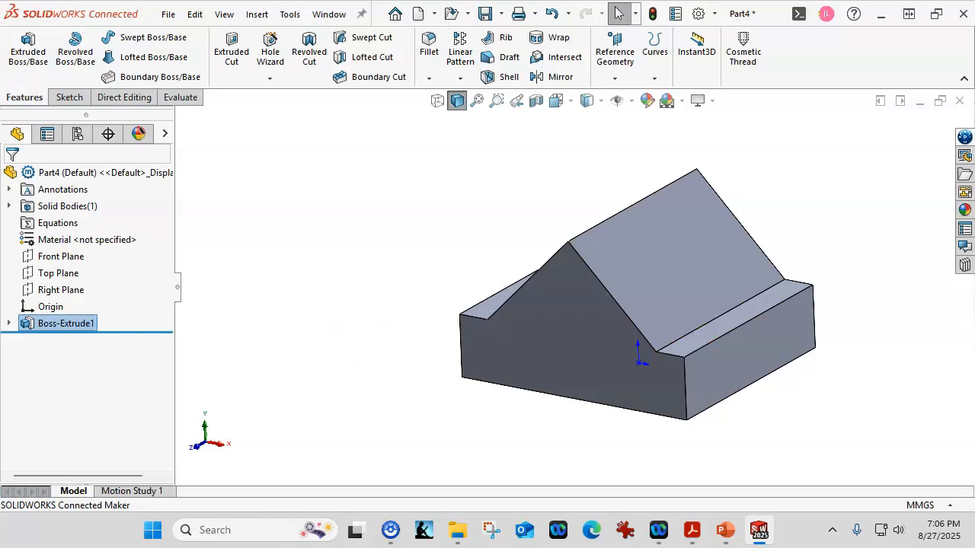
mouse_move(973, 160)
mouse_down()
mouse_move(974, 151)
mouse_move(570, 107)
mouse_up()
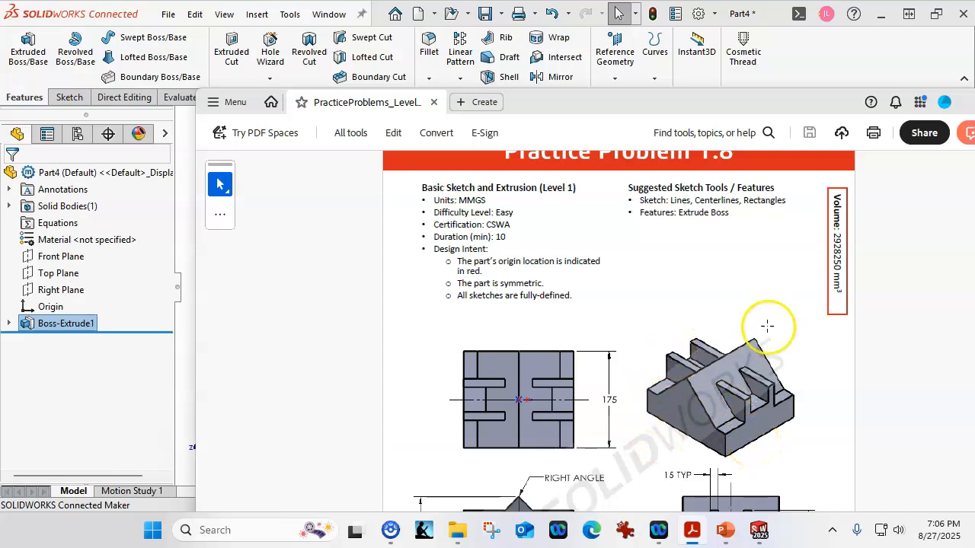
drag(706, 100, 973, 104)
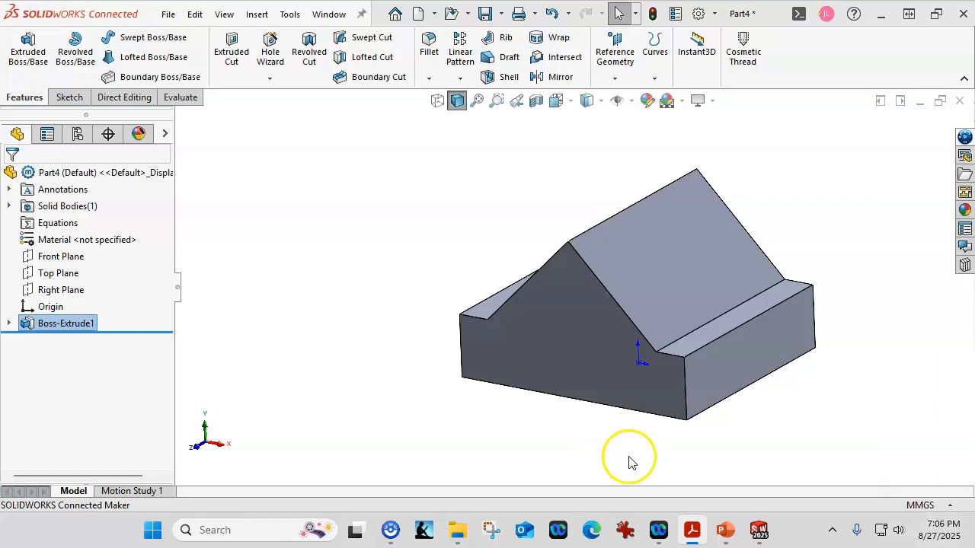
Step: Open a sketch on the base's vertical side face and draw a horizontal line about 61 mm long above the face's upper edge
click(728, 374)
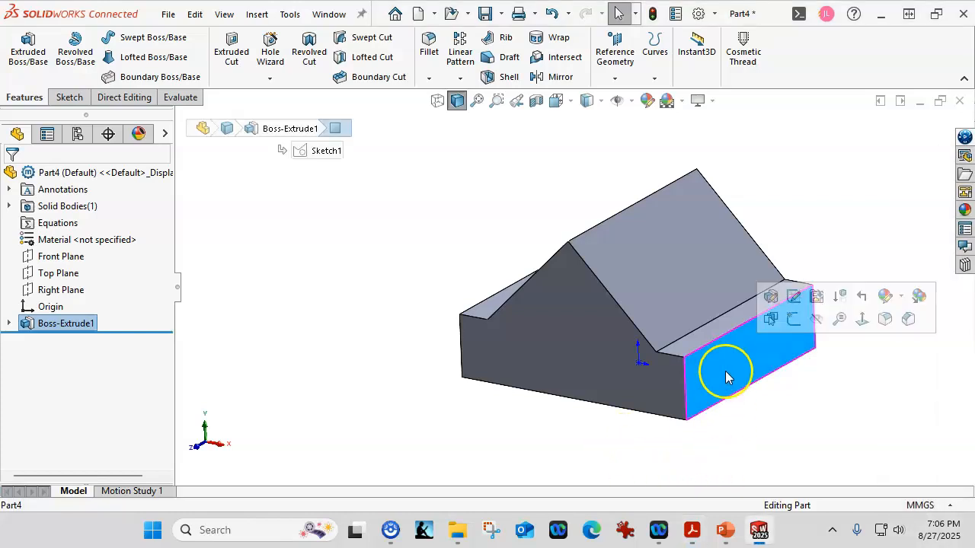
click(794, 319)
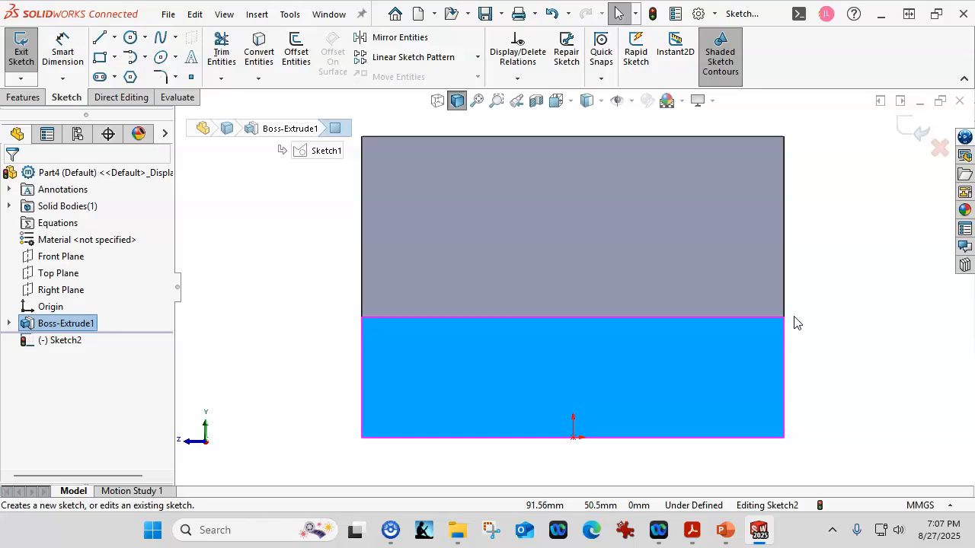
click(97, 40)
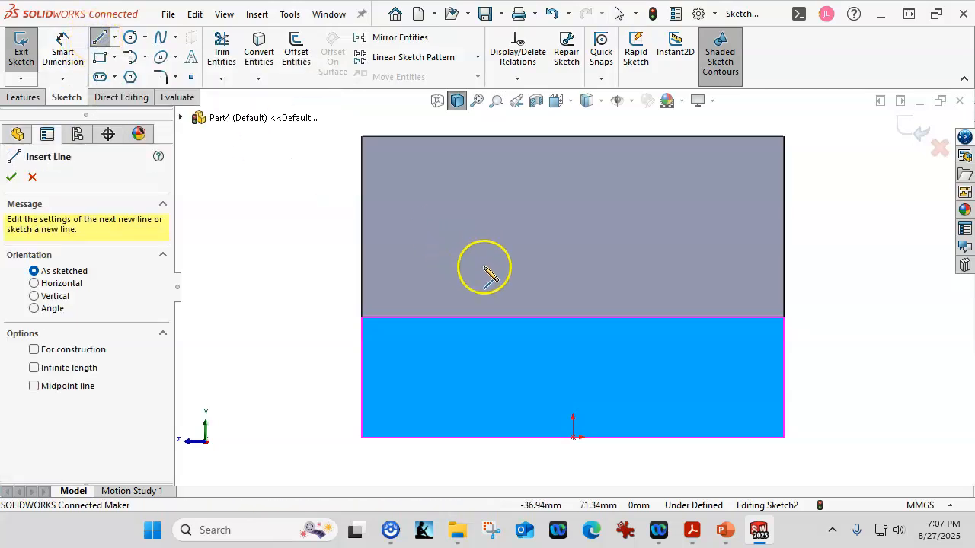
click(505, 296)
click(651, 296)
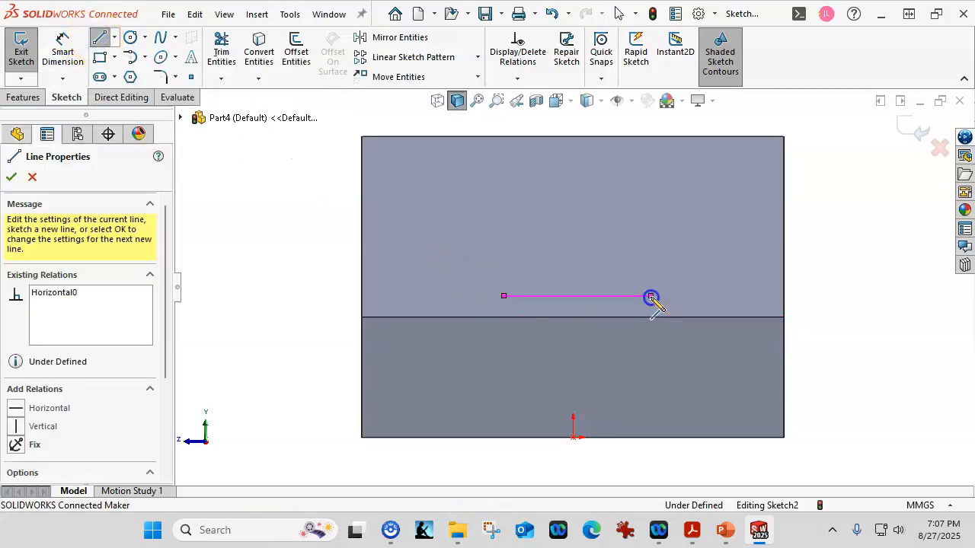
Step: Continue from the horizontal line into a closed U-shaped outline with two upright arms and a recessed middle
click(651, 227)
click(621, 226)
click(621, 261)
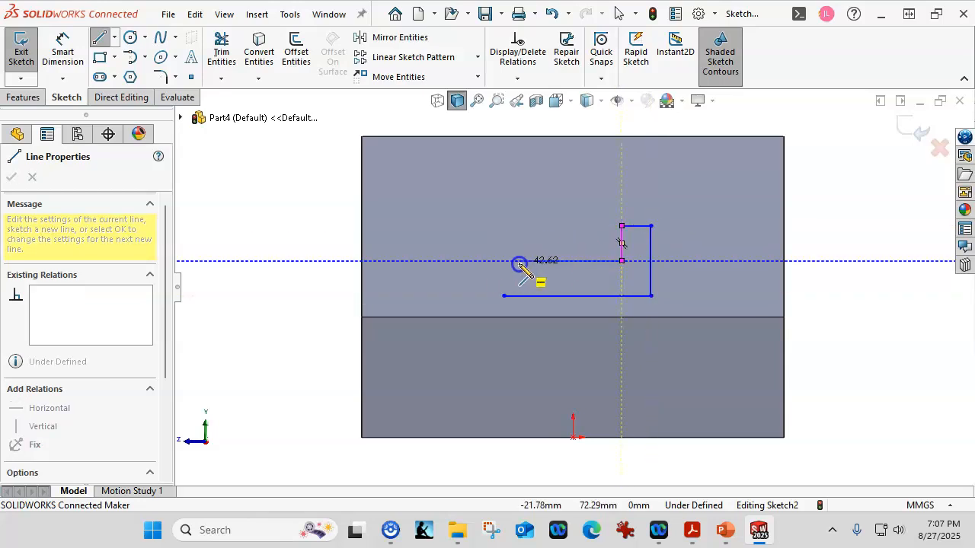
click(526, 261)
click(526, 226)
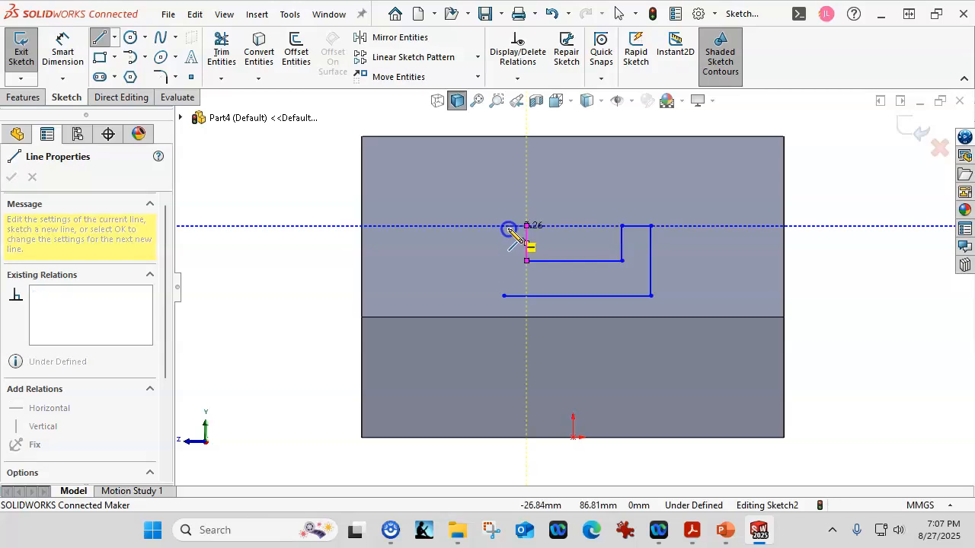
click(503, 226)
click(503, 296)
right_click(338, 267)
click(372, 274)
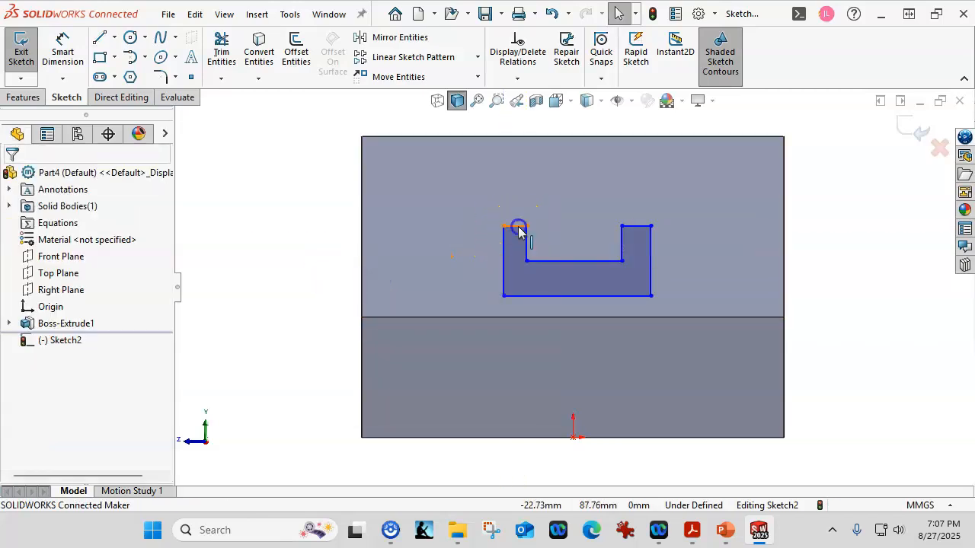
click(515, 226)
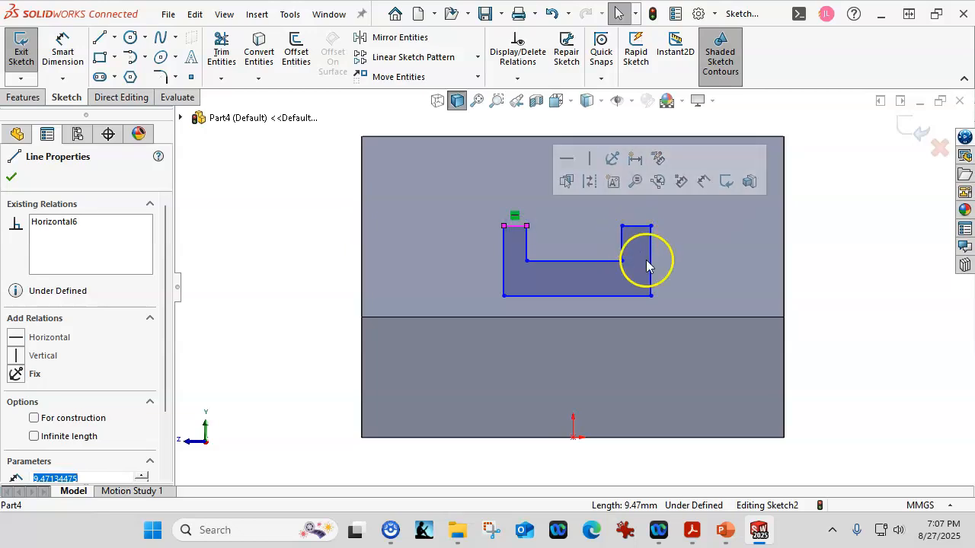
click(809, 272)
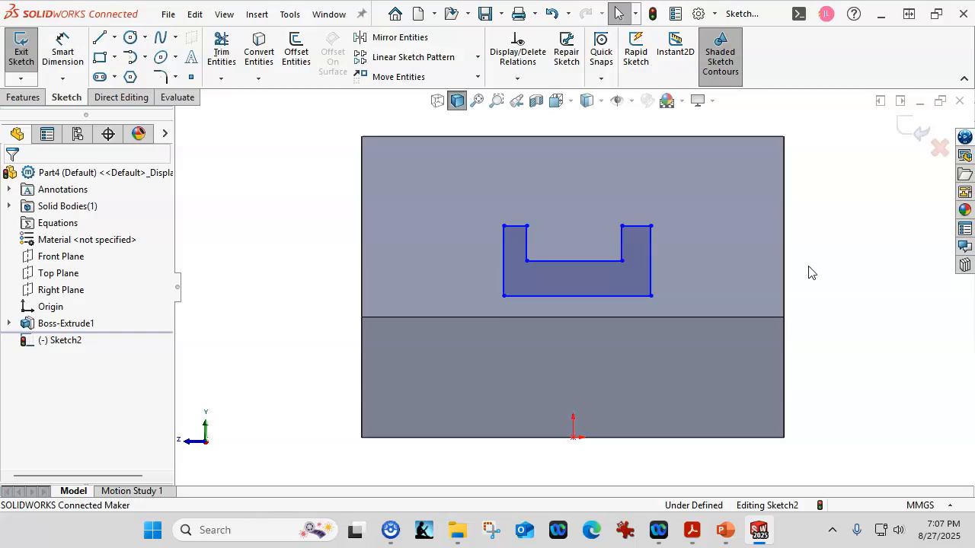
Step: Undo the U-shaped outline's lines back to the first horizontal line
key(ctrl+z)
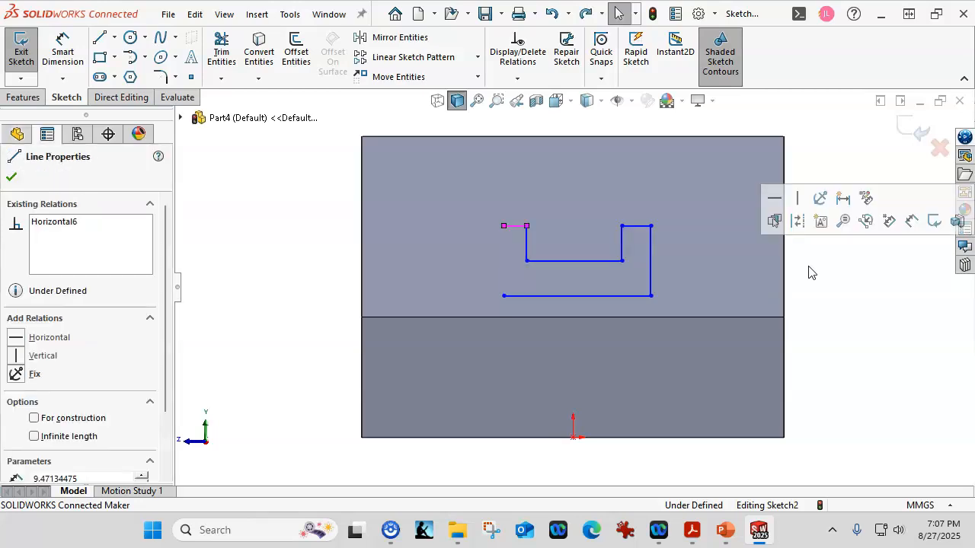
key(ctrl+z)
key(ctrl+z)
key(ctrl+z)
key(ctrl+z)
click(798, 313)
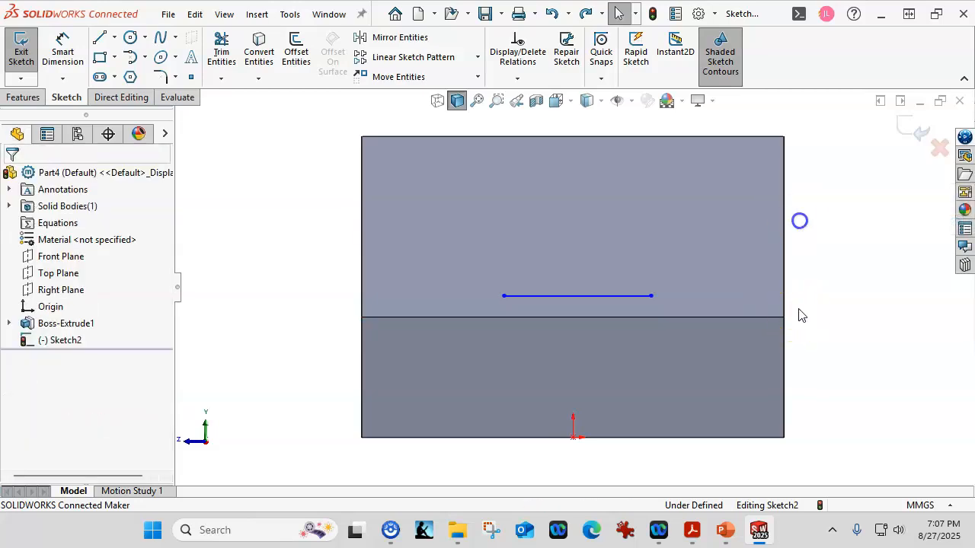
Step: Constrain the horizontal line's midpoint to the midpoint of the base side face's upper edge
right_click(584, 296)
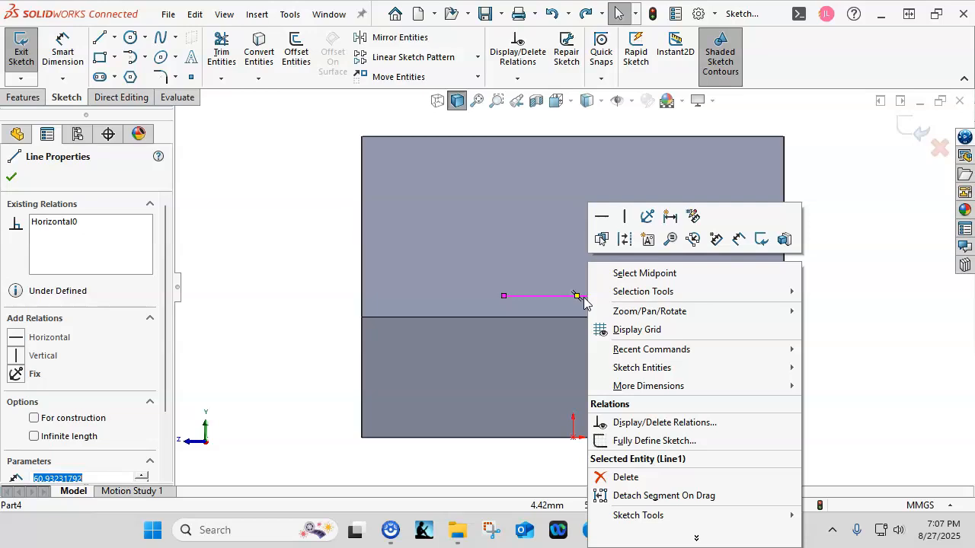
click(643, 273)
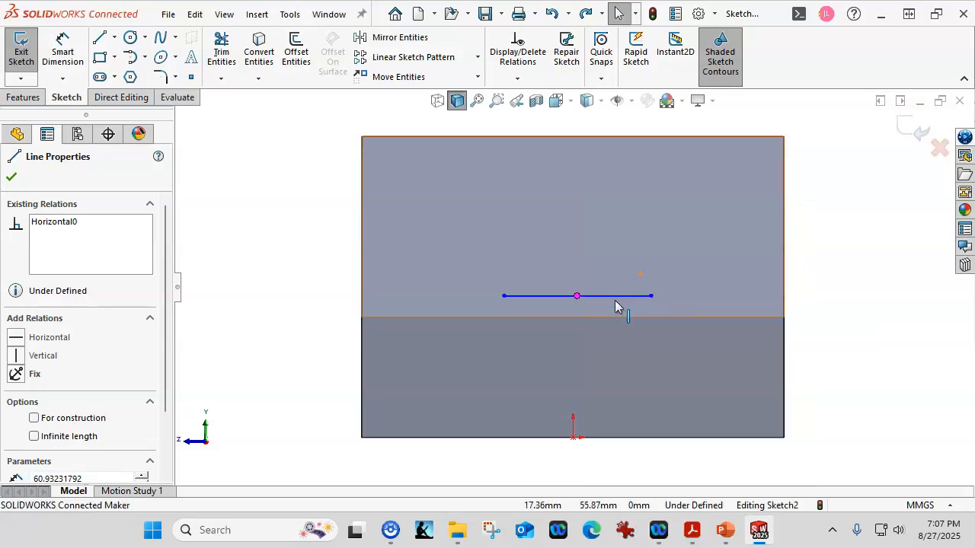
ctrl+click(618, 318)
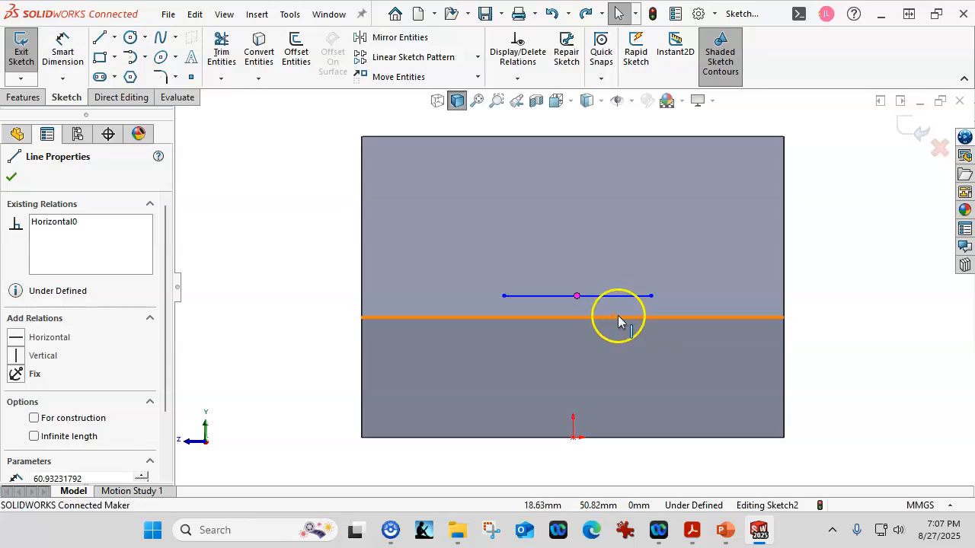
ctrl+click(572, 438)
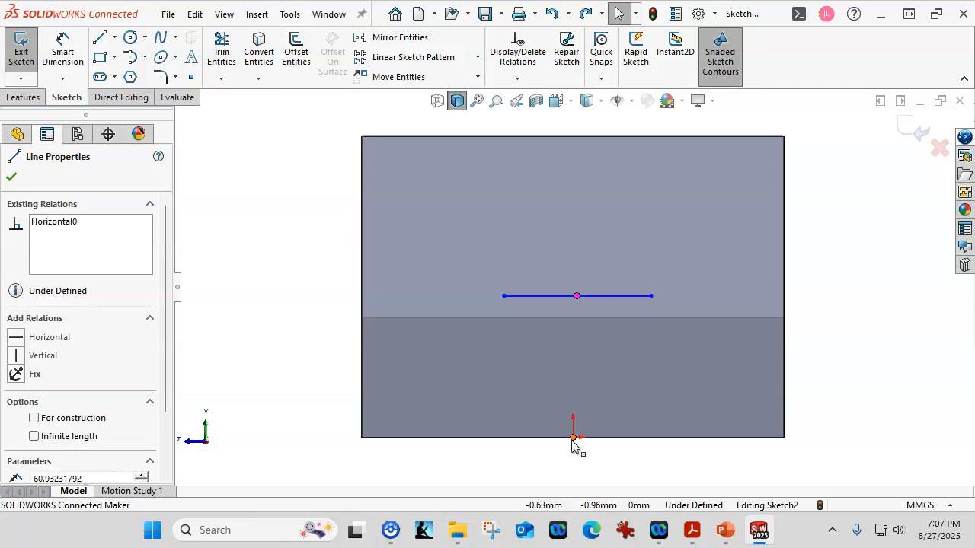
ctrl+click(587, 431)
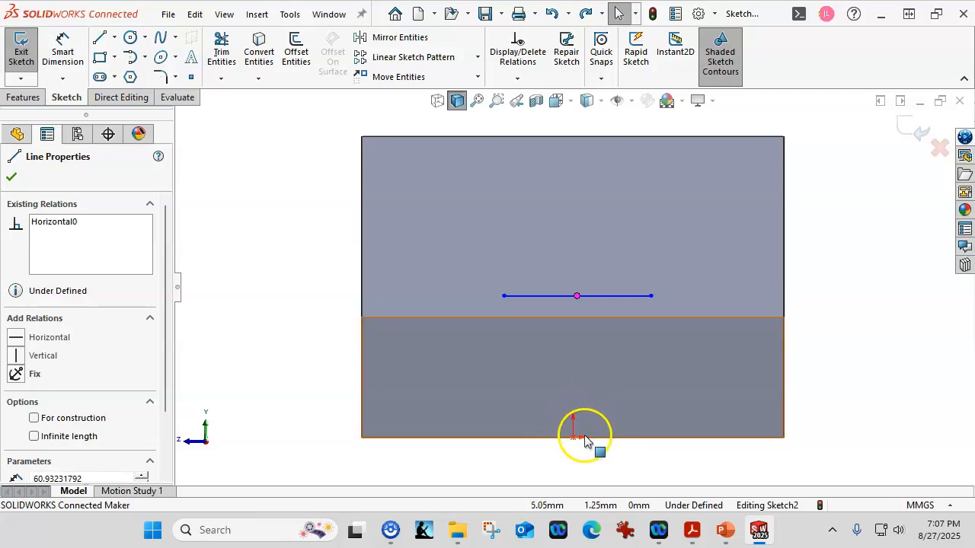
ctrl+click(602, 317)
click(649, 251)
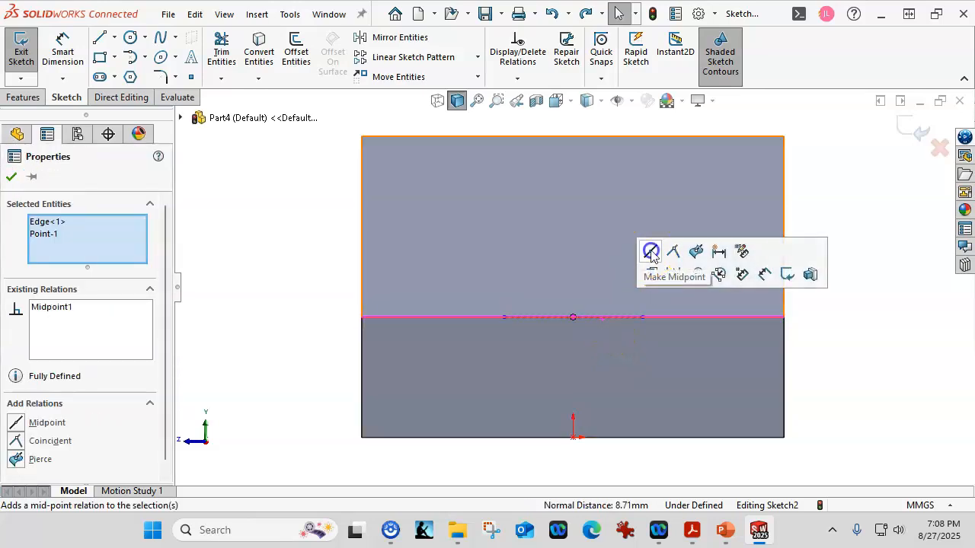
Step: Add a length dimension to the horizontal line, placed below it, without entering a new value
click(64, 47)
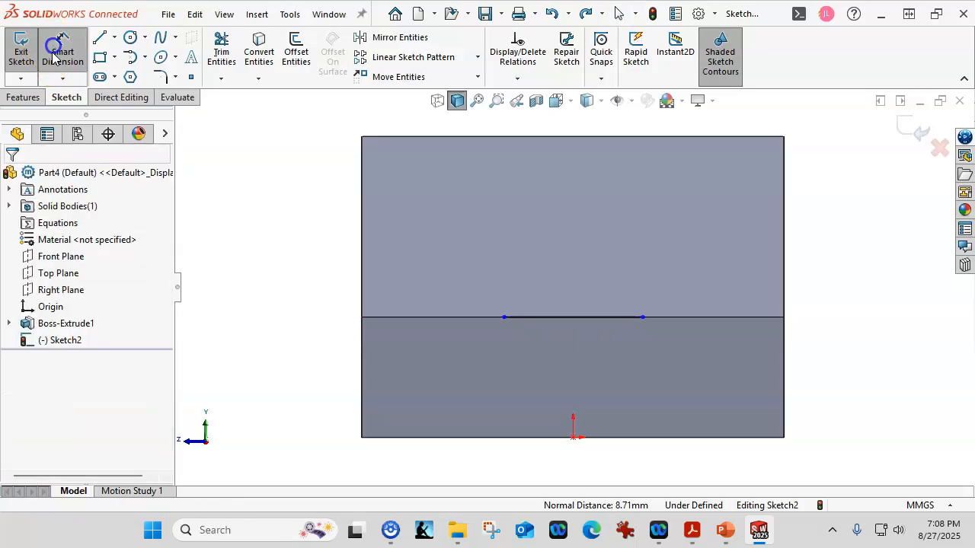
click(596, 323)
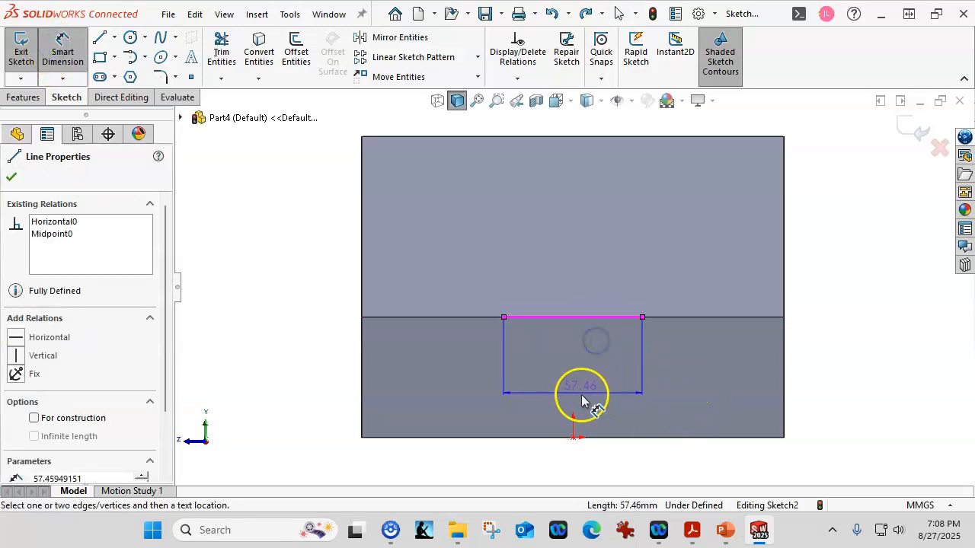
click(580, 394)
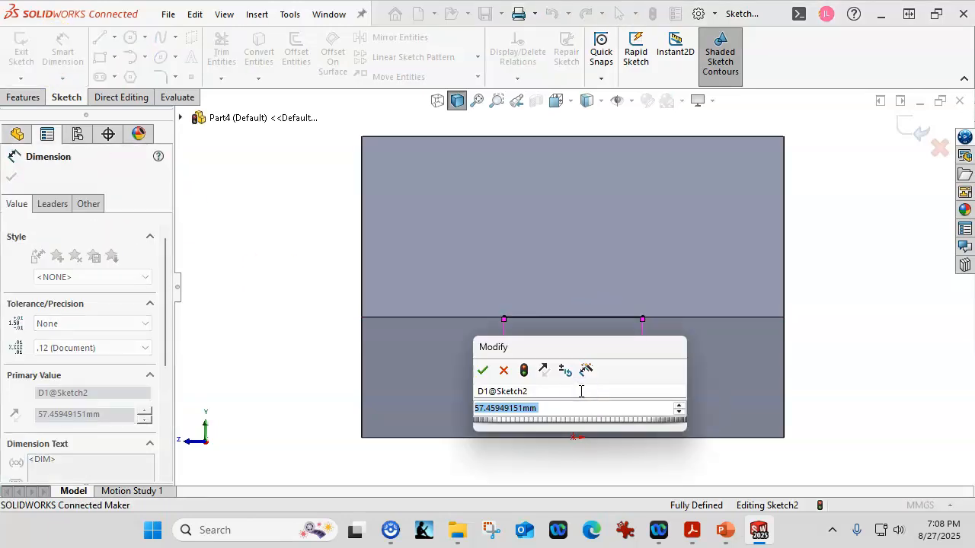
click(503, 370)
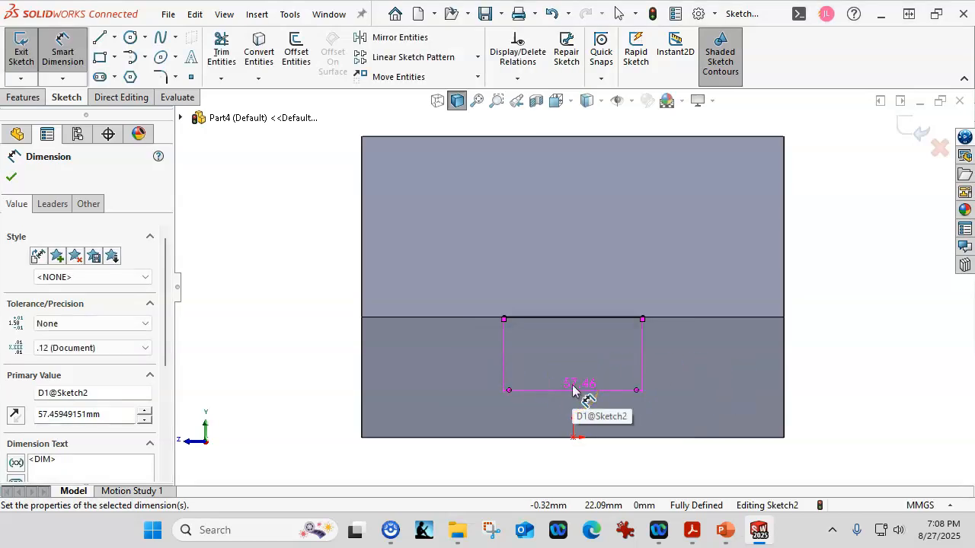
Step: Undo the length dimension on the horizontal line
key(Escape)
click(481, 359)
key(ctrl+z)
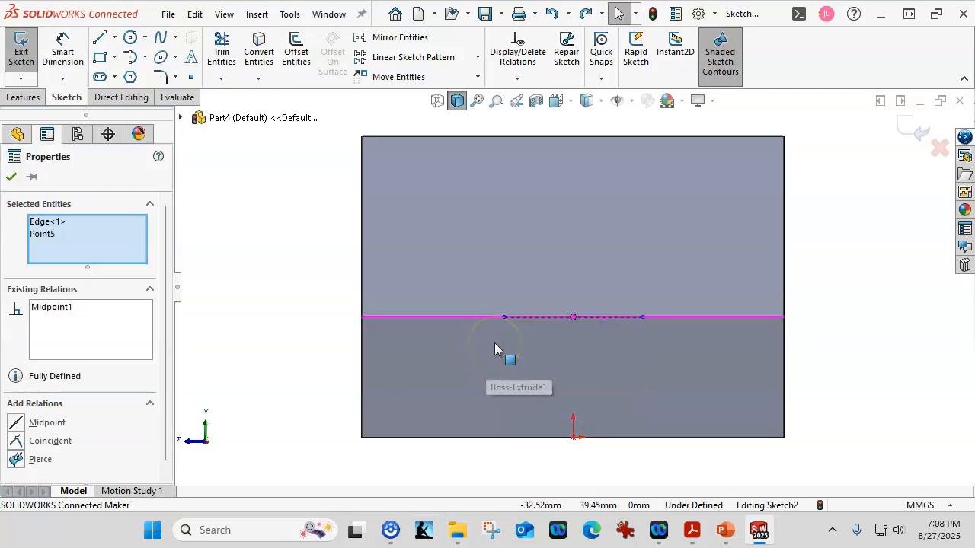
Step: Dimension the horizontal line's left endpoint at 50 mm from the left vertical edge of the side face
click(64, 55)
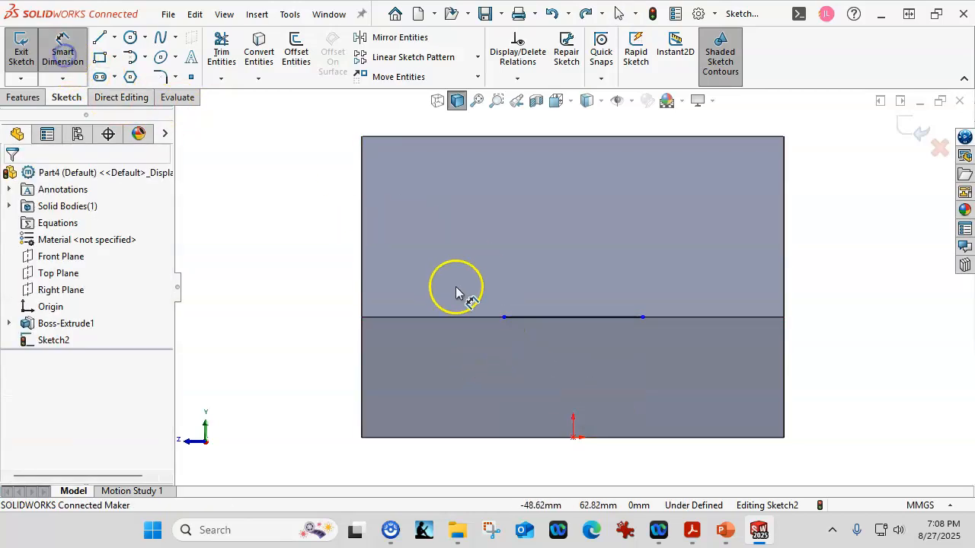
click(503, 316)
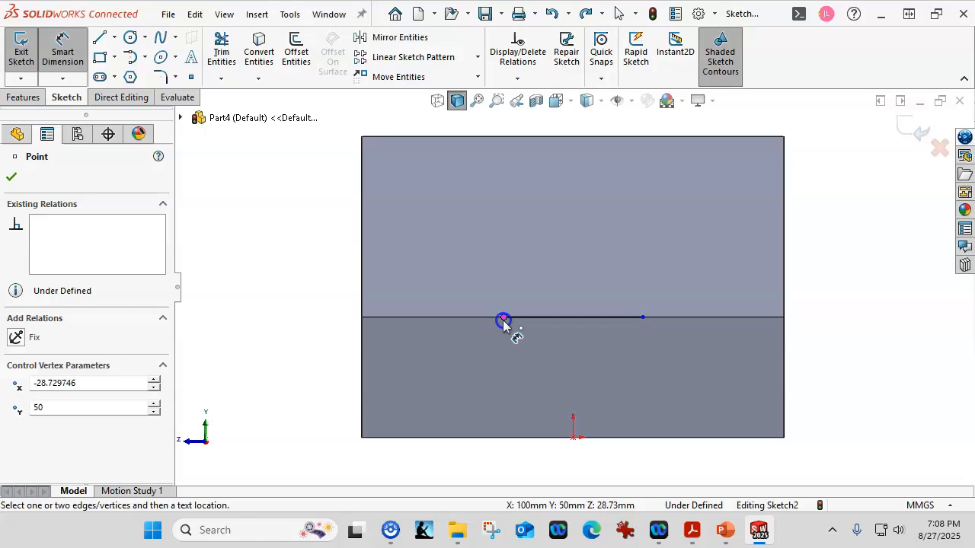
click(364, 333)
click(413, 359)
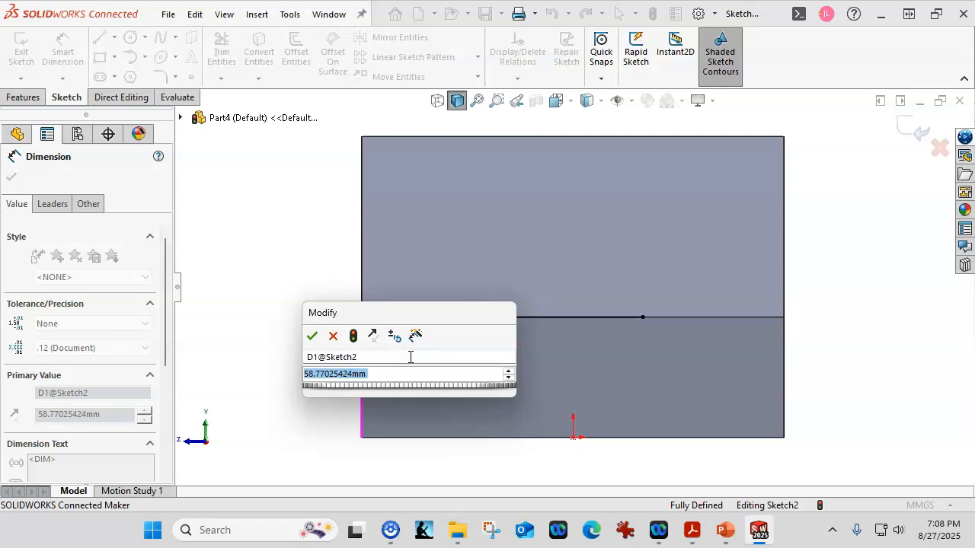
text(50)
key(Return)
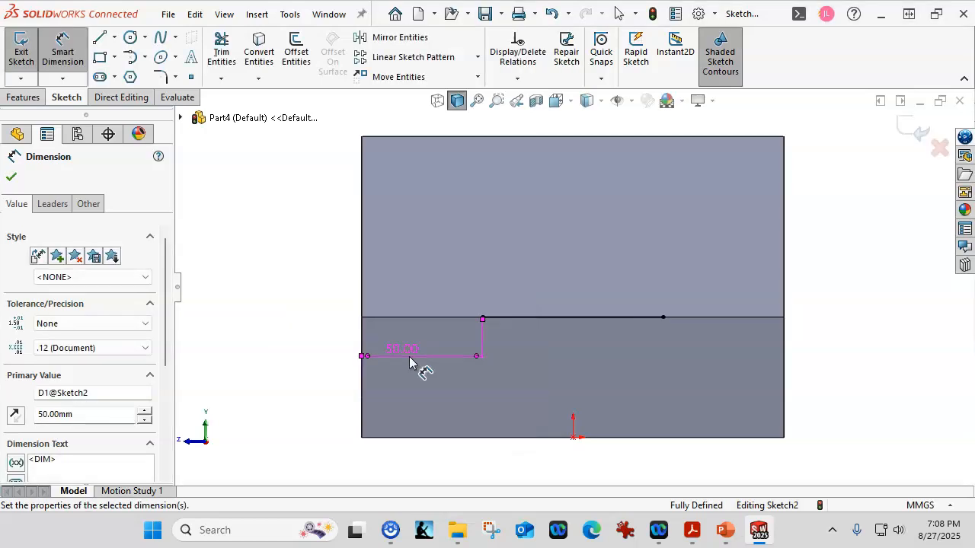
Step: Sketch three connected lines from the horizontal line's left endpoint: about 30 mm up, about 11 mm right, and partway back down
click(99, 38)
click(482, 356)
click(482, 316)
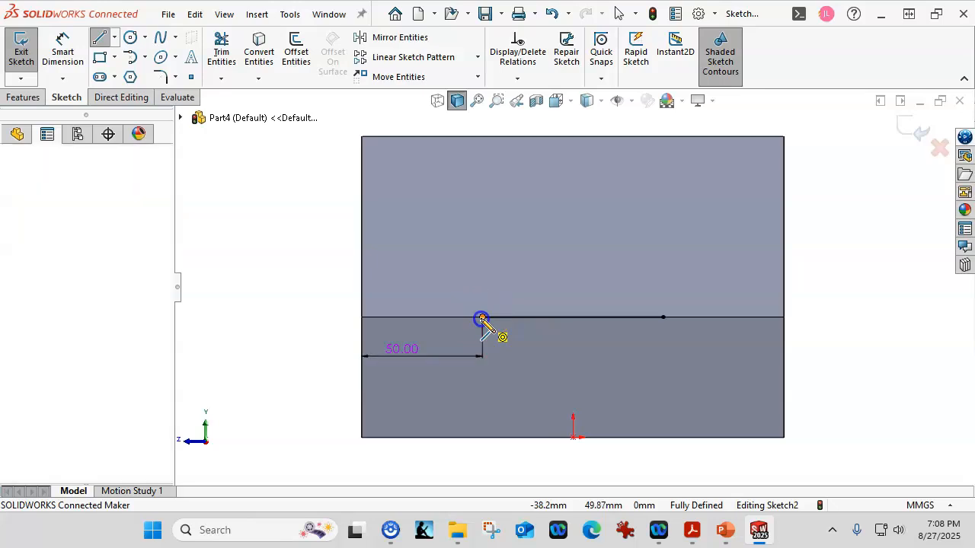
double_click(483, 245)
drag(482, 244, 509, 281)
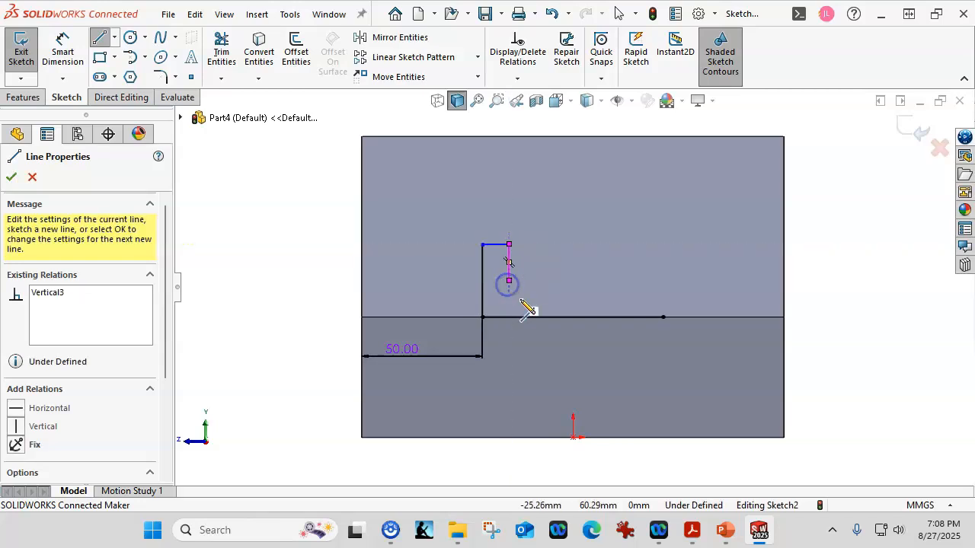
Step: Dimension the height of the short upper horizontal line above the base's bottom edge to 100 mm
click(64, 46)
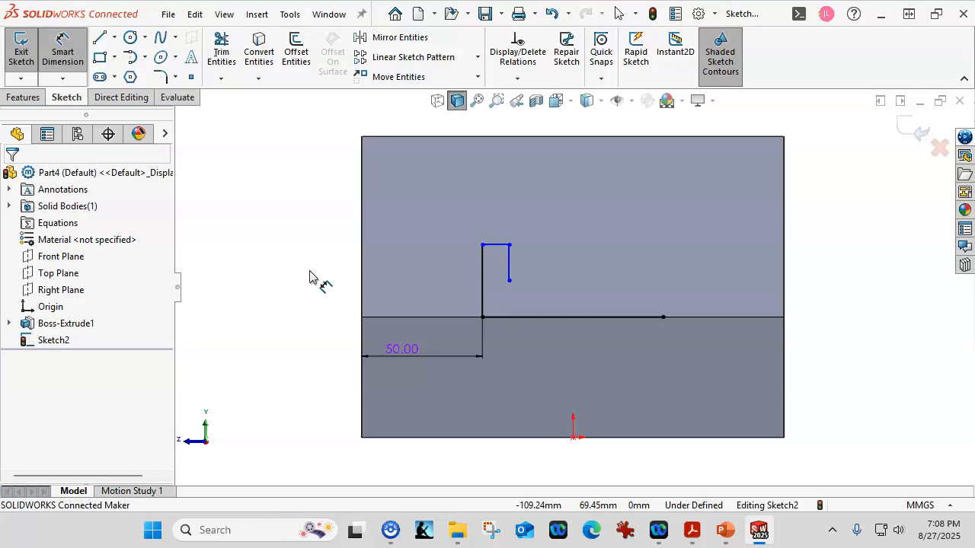
click(457, 437)
click(503, 244)
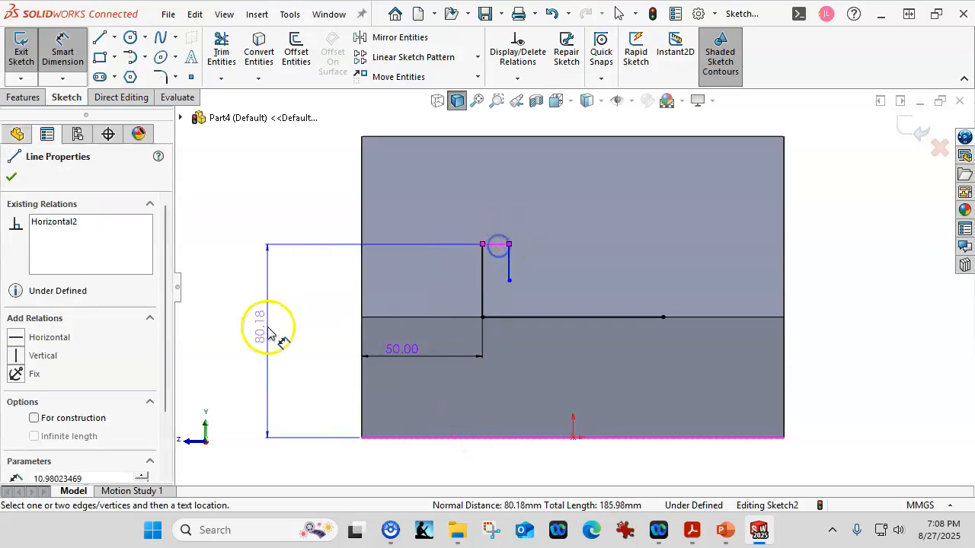
click(268, 329)
text(100)
key(Return)
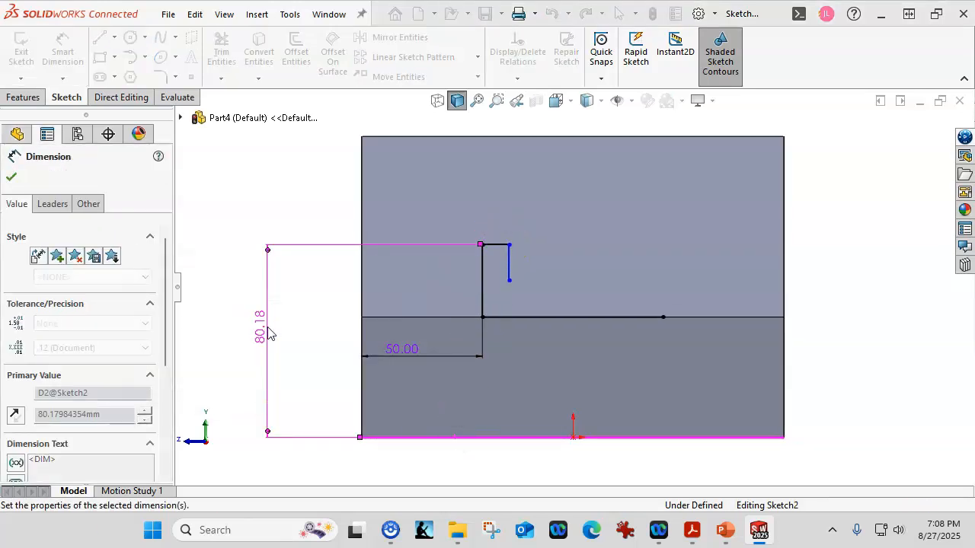
Step: Dimension the short upper horizontal line's length to 15 mm, setting the left arm's width
click(495, 197)
click(401, 162)
text(15)
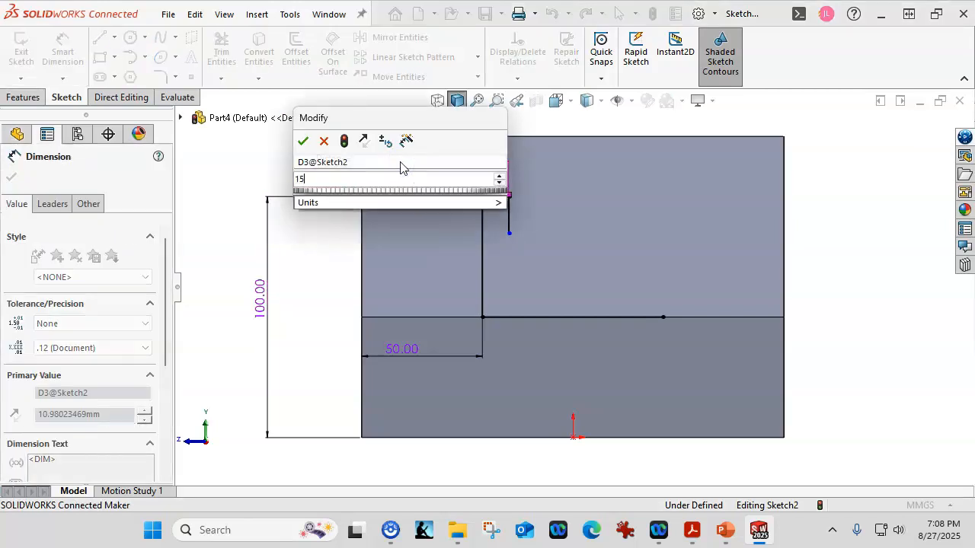
key(Return)
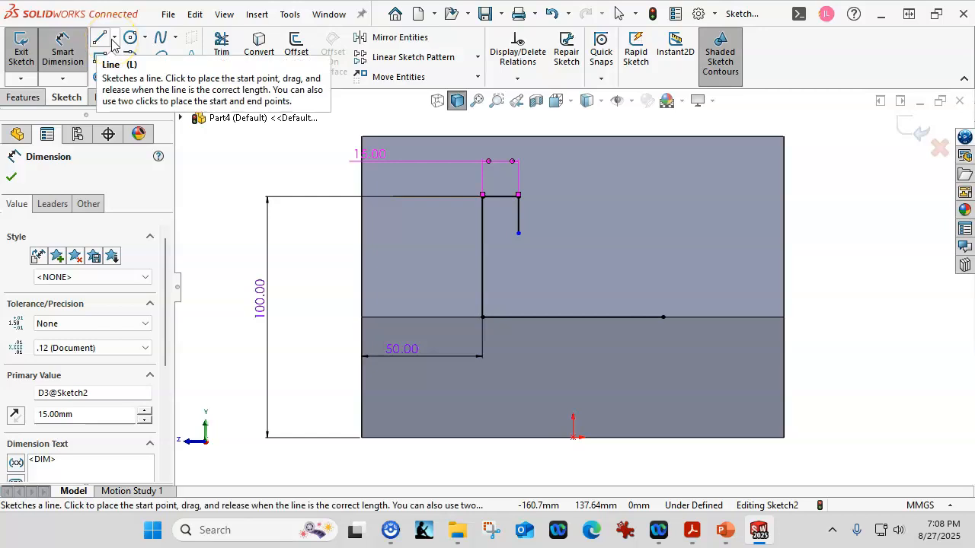
Step: Sketch a vertical centerline from the origin up to the ridge edge at the top of the part
click(112, 39)
click(122, 75)
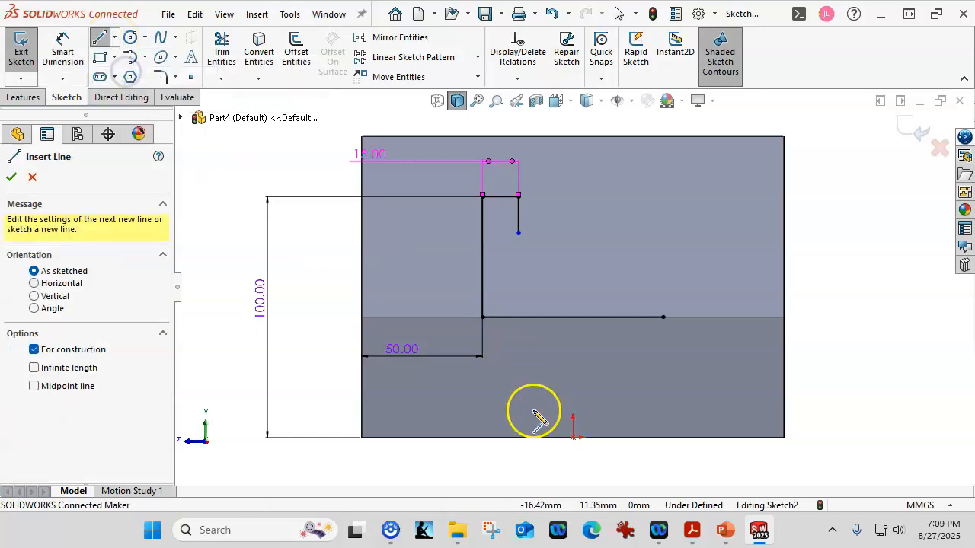
click(574, 439)
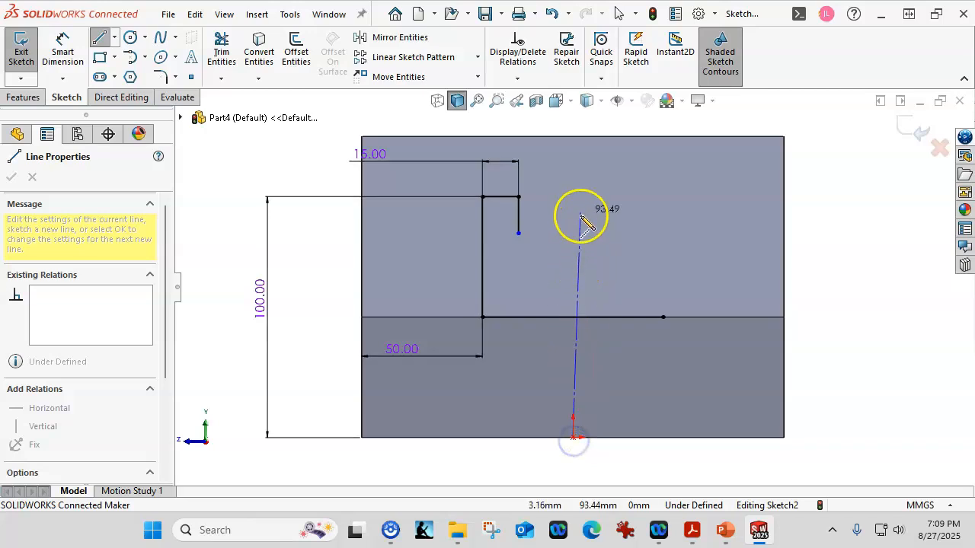
click(572, 138)
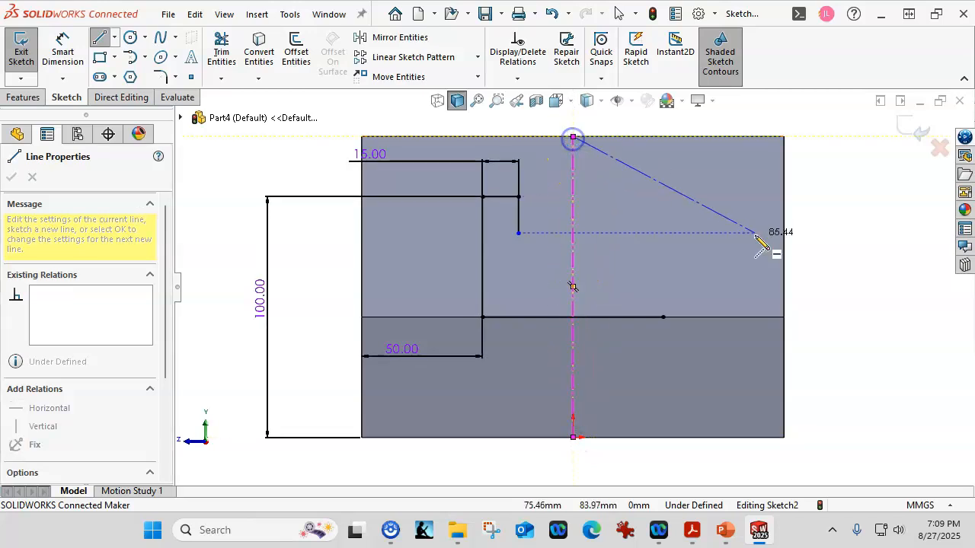
key(Escape)
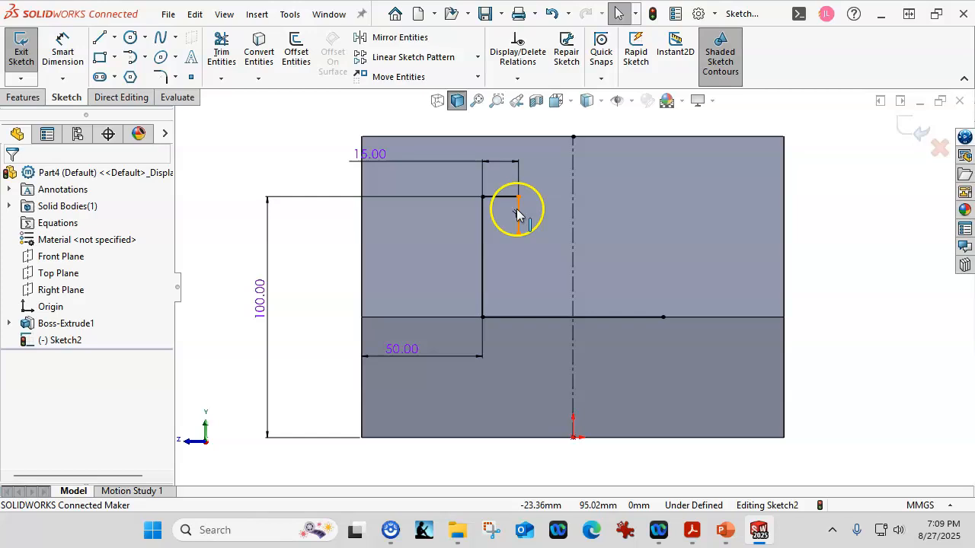
Step: Mirror the left arm's three lines about the vertical centerline
click(393, 37)
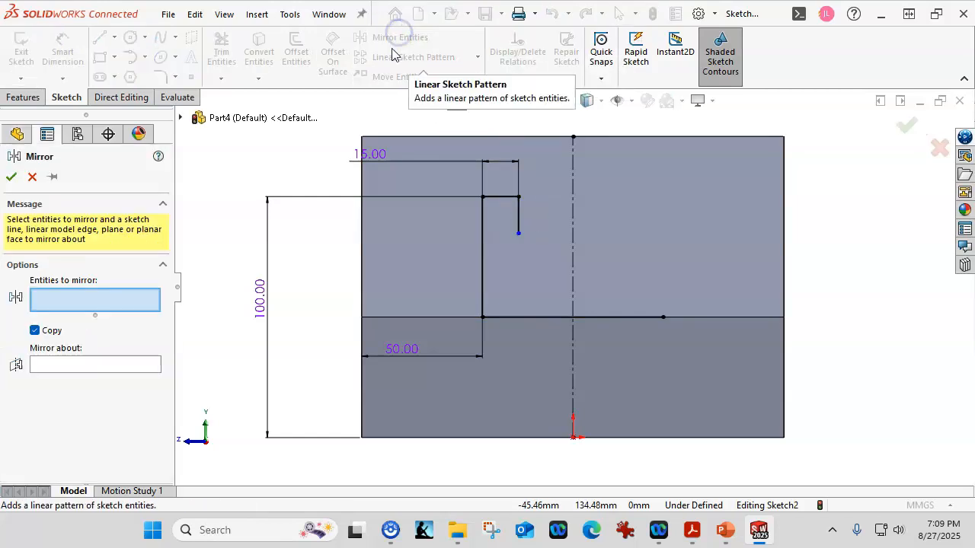
click(482, 211)
click(497, 198)
click(518, 220)
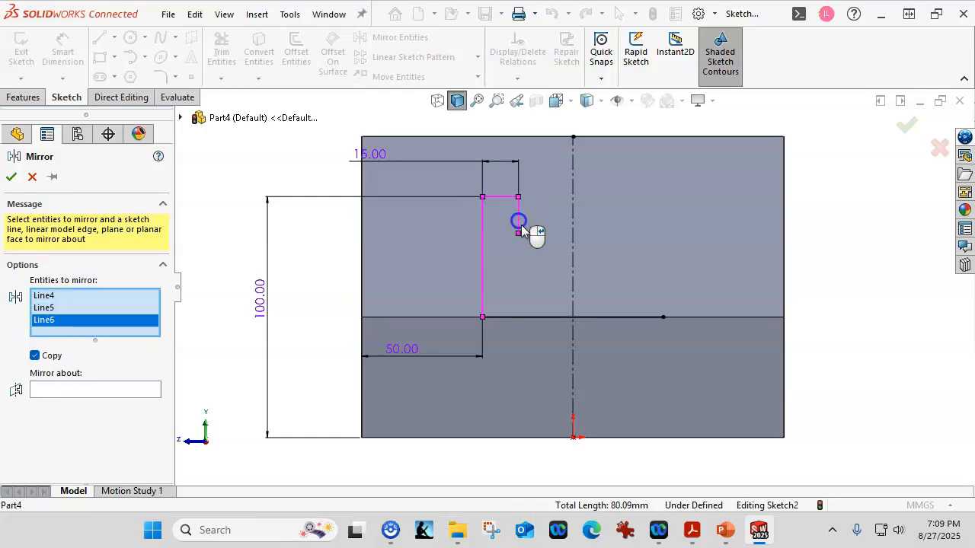
click(102, 390)
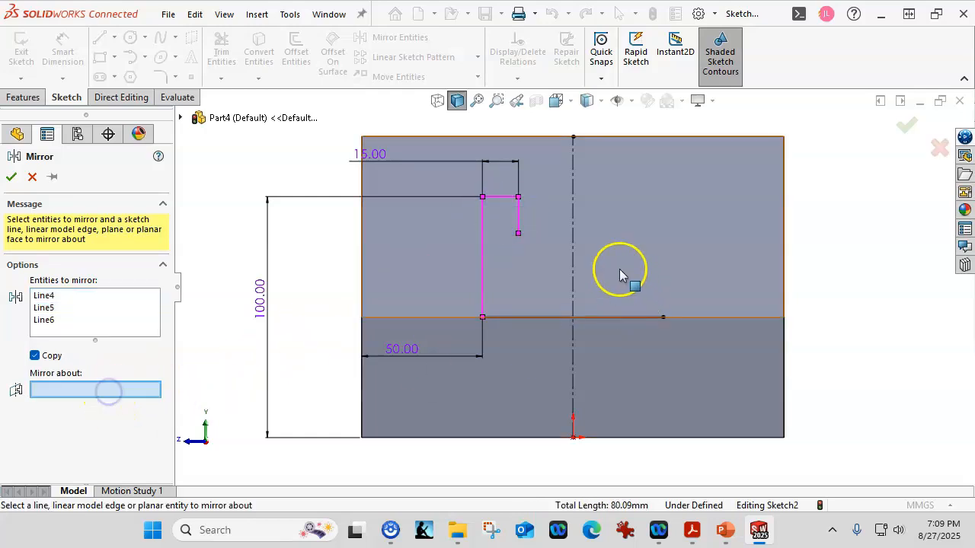
click(572, 268)
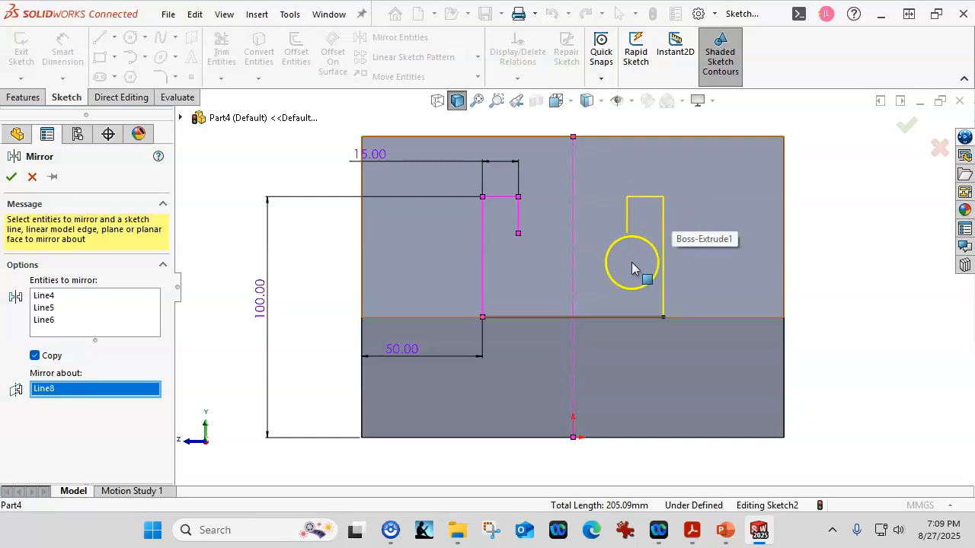
click(903, 125)
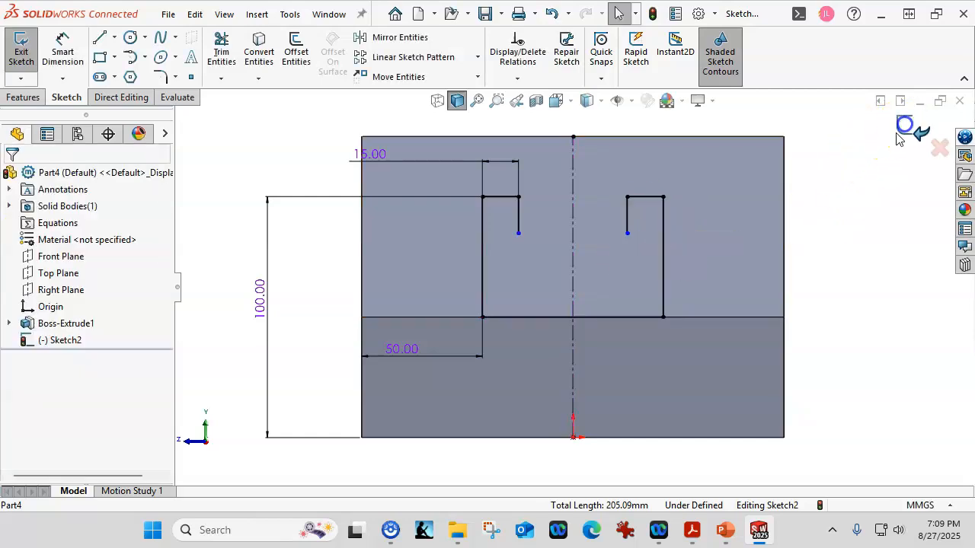
Step: Close the U-shaped profile with a horizontal line joining the lower ends of the two inner arm lines
click(99, 38)
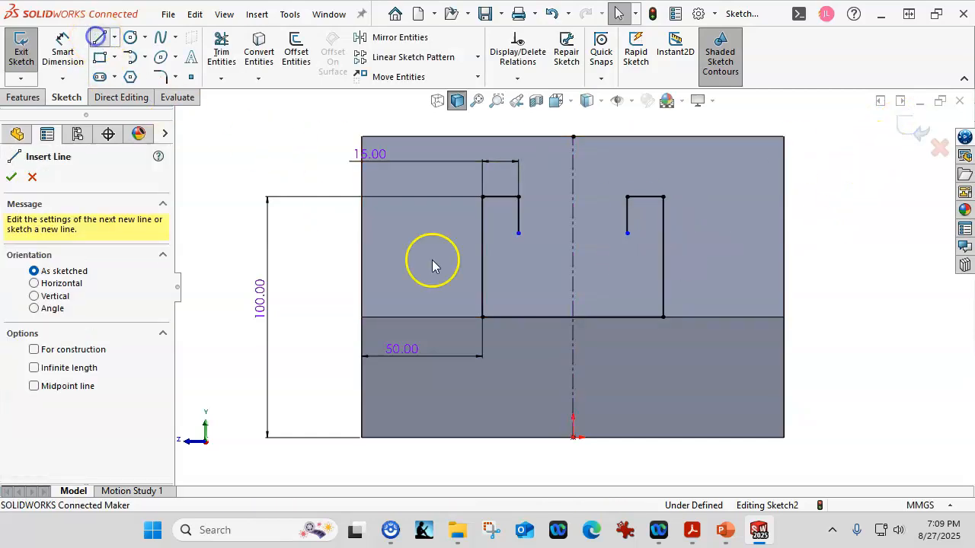
click(518, 233)
click(626, 233)
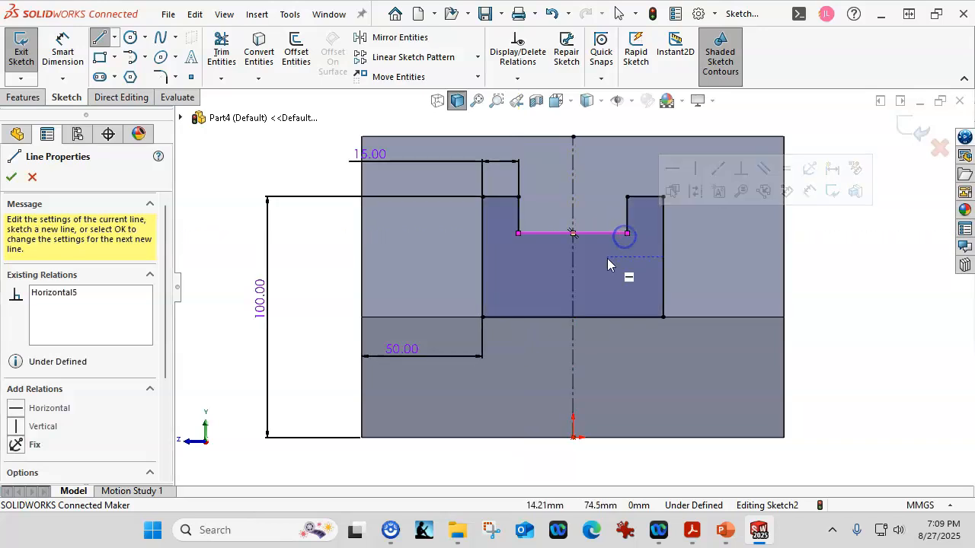
Step: Dimension the distance between the recess floor line and the profile's bottom line to 15 mm
click(74, 61)
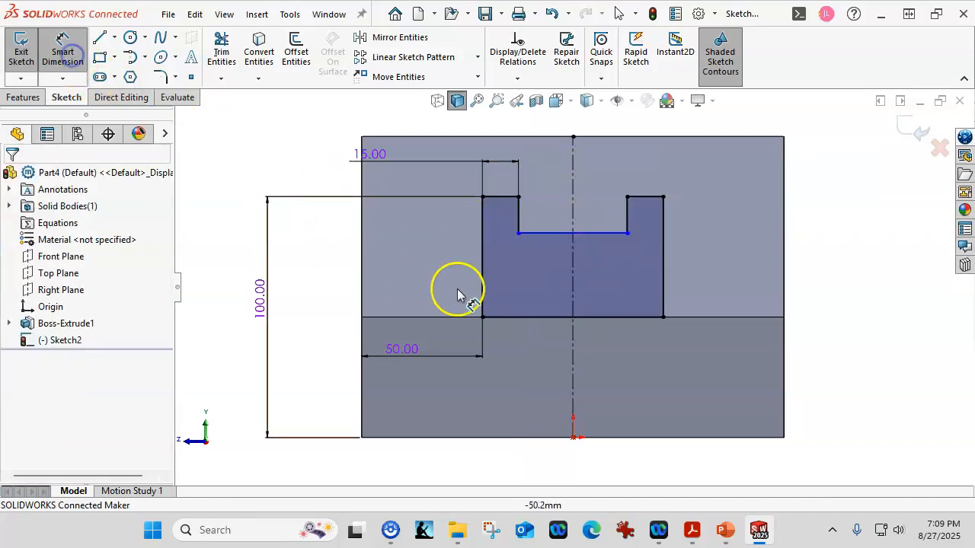
click(538, 234)
click(522, 316)
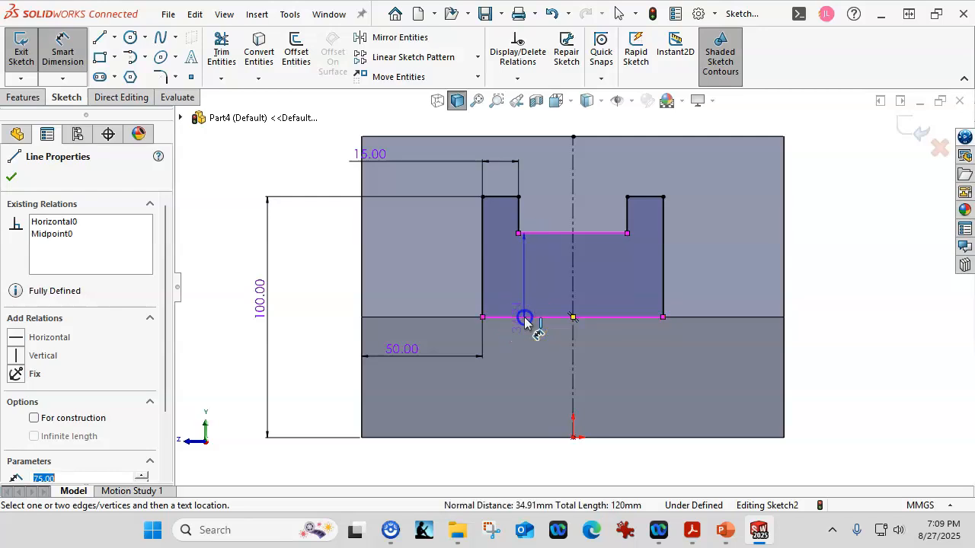
click(320, 289)
text(15)
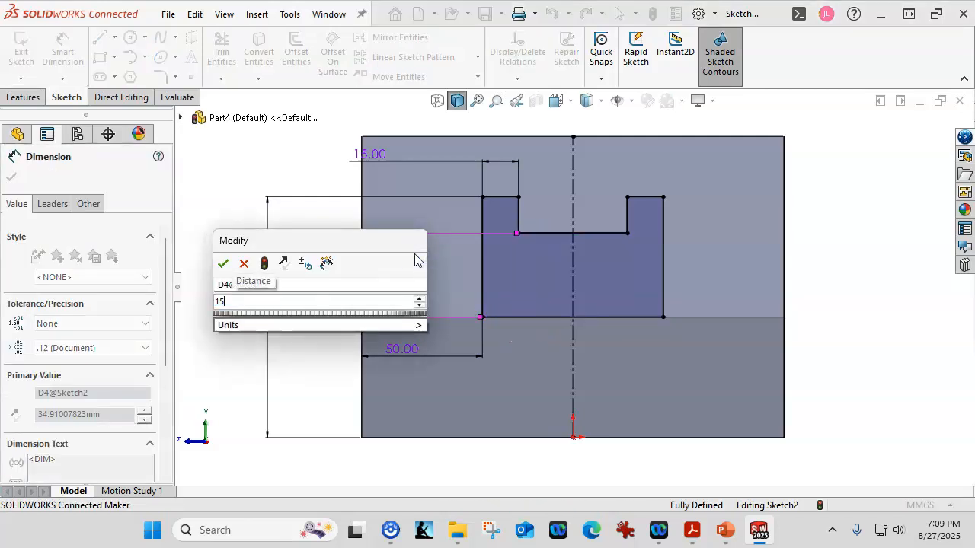
key(Return)
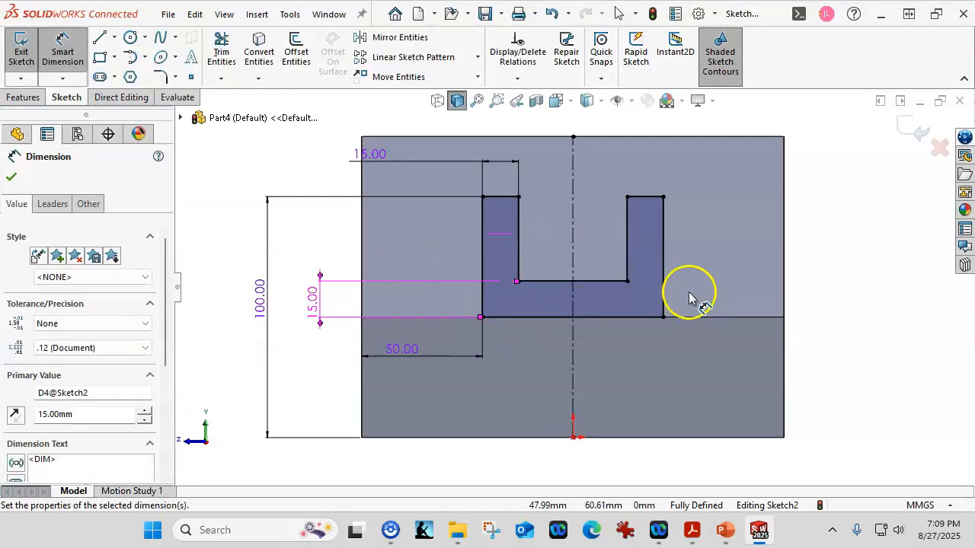
Step: Extrude the U-shaped profile as a boss Up To Vertex, using the lower corner on the far side of the base
key(ctrl+7)
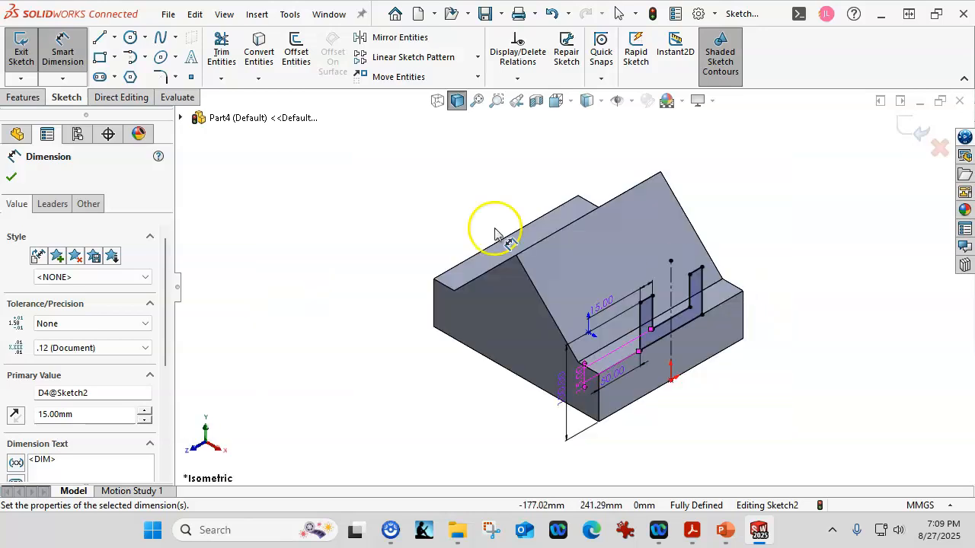
click(27, 97)
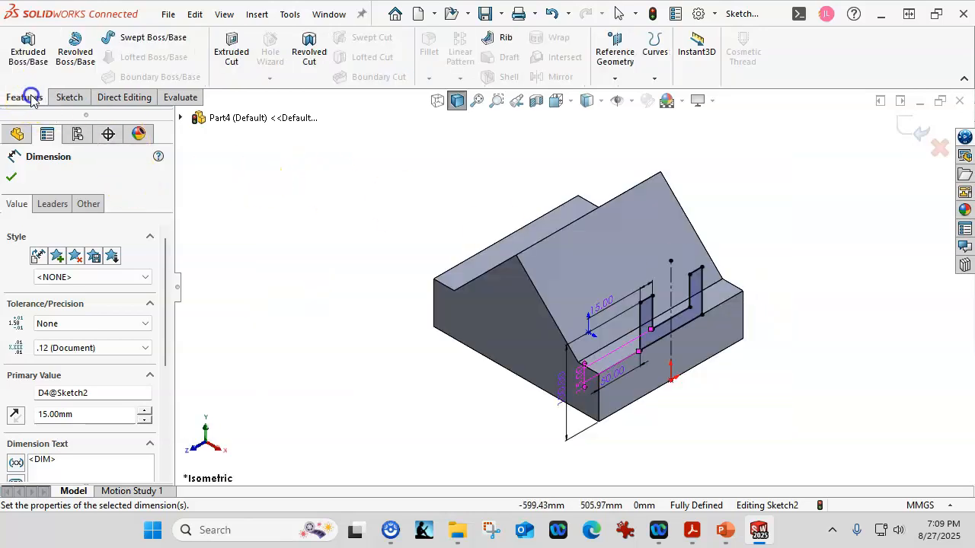
click(23, 50)
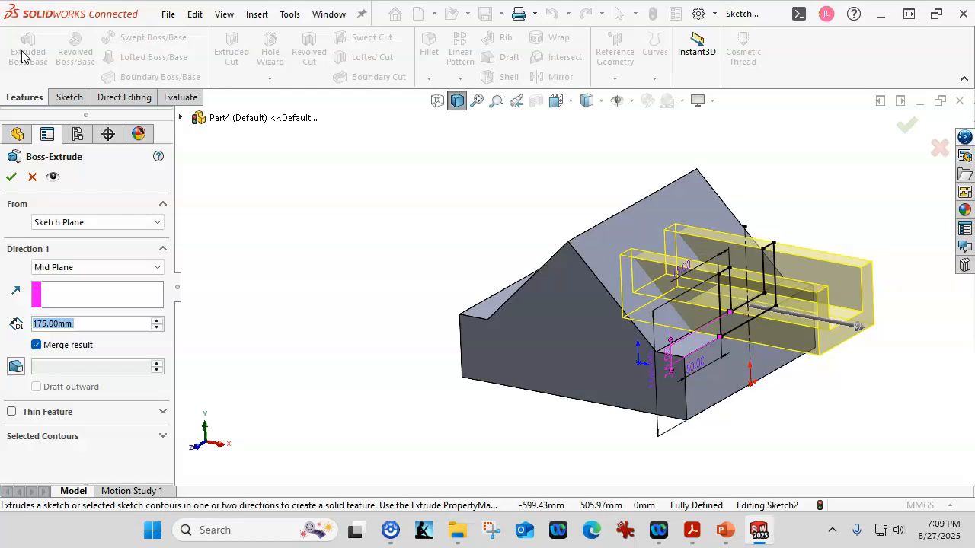
click(97, 267)
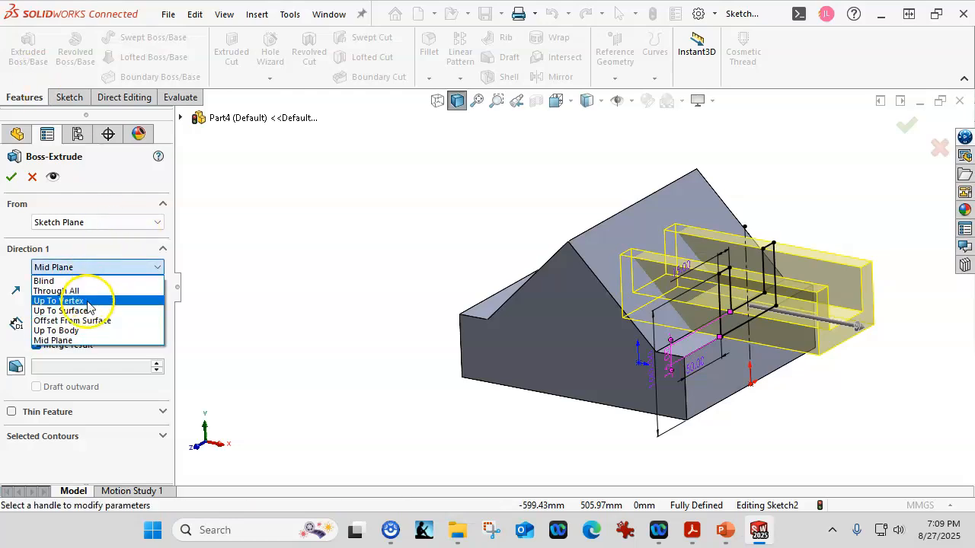
click(88, 301)
click(461, 378)
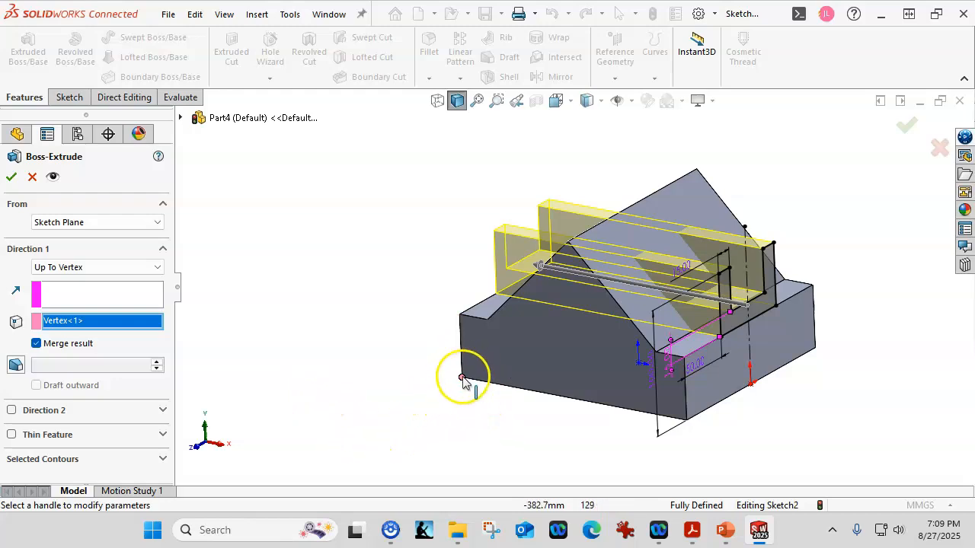
middle_drag(400, 358, 362, 359)
click(11, 176)
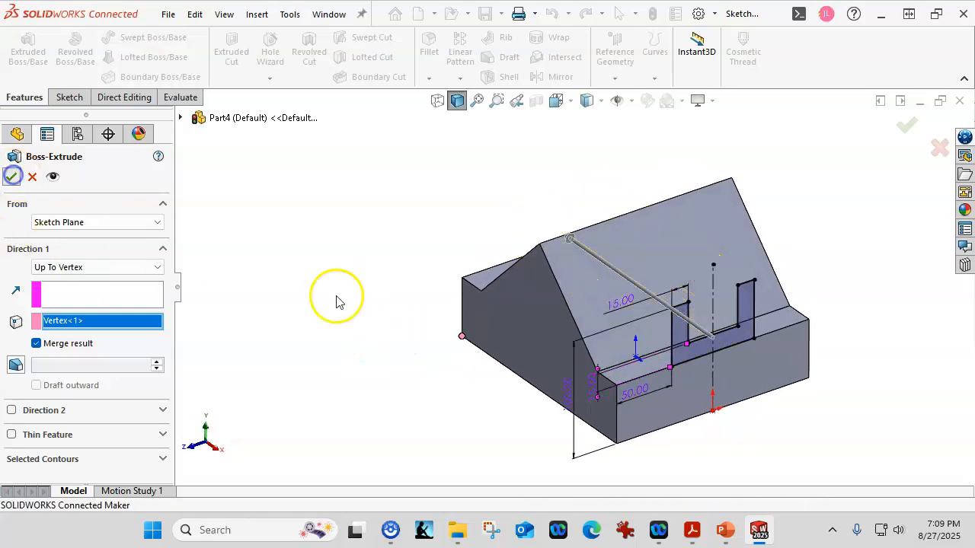
key(ctrl+7)
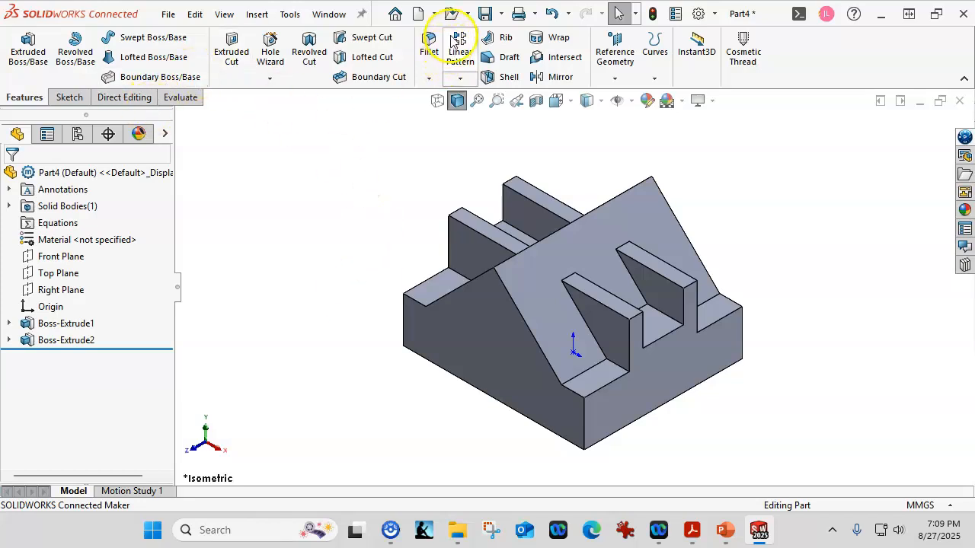
Step: Save the part as P1-8 in the CSWA25 folder
key(ctrl+s)
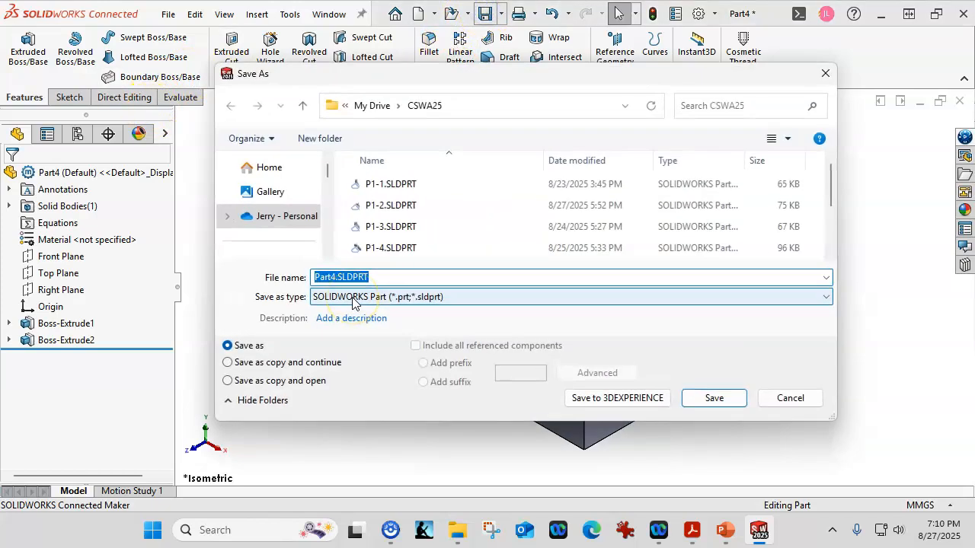
text(P1-8)
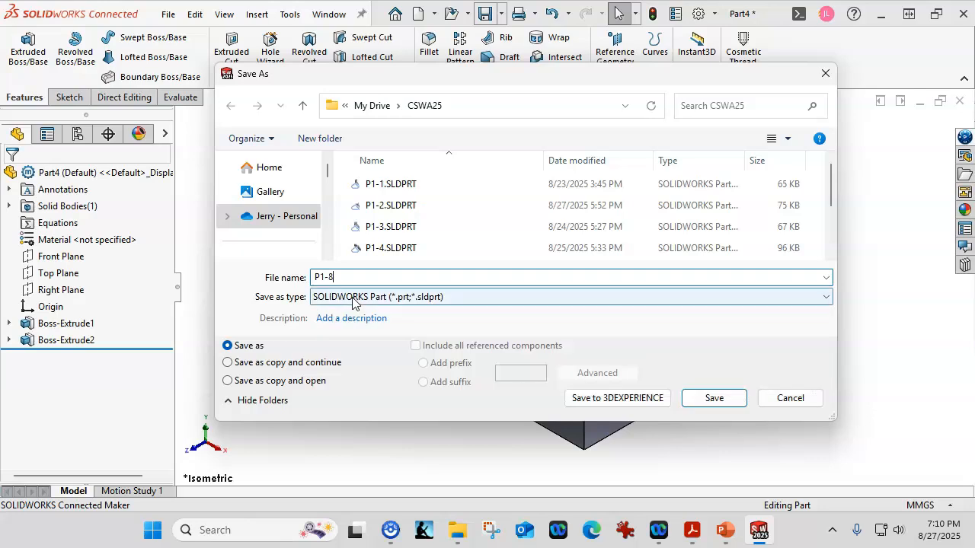
click(718, 398)
Step: Evaluate the mass properties of the whole part and read its mass, volume and center of mass
click(179, 97)
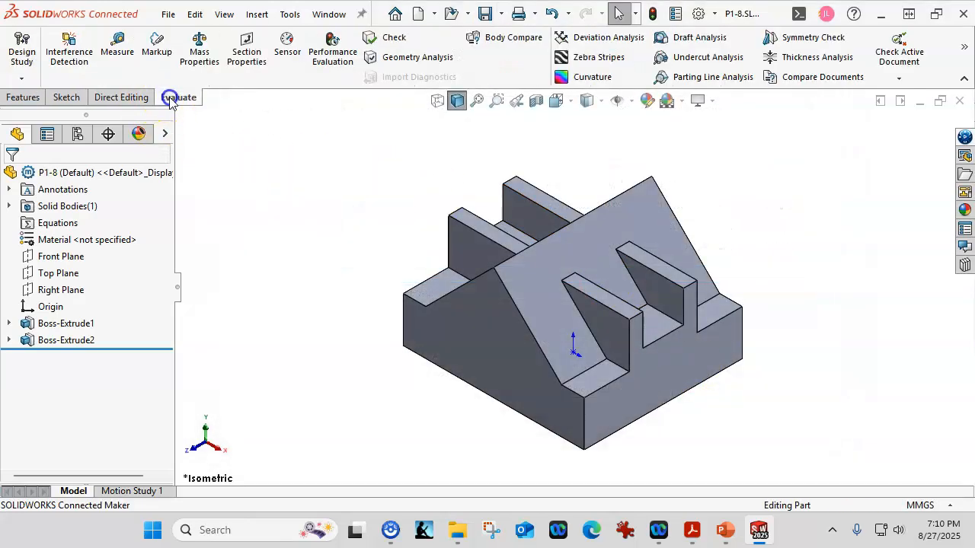
click(198, 51)
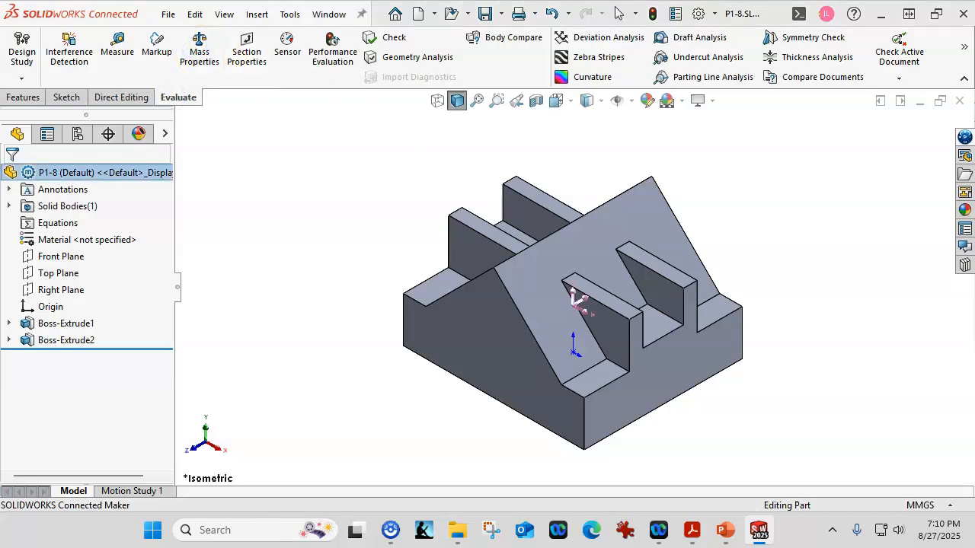
drag(871, 185, 631, 107)
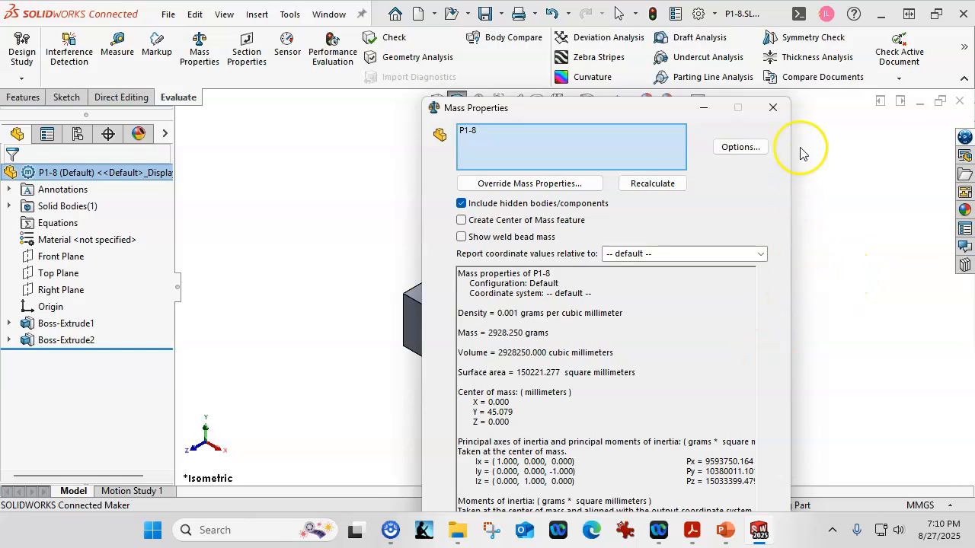
click(772, 107)
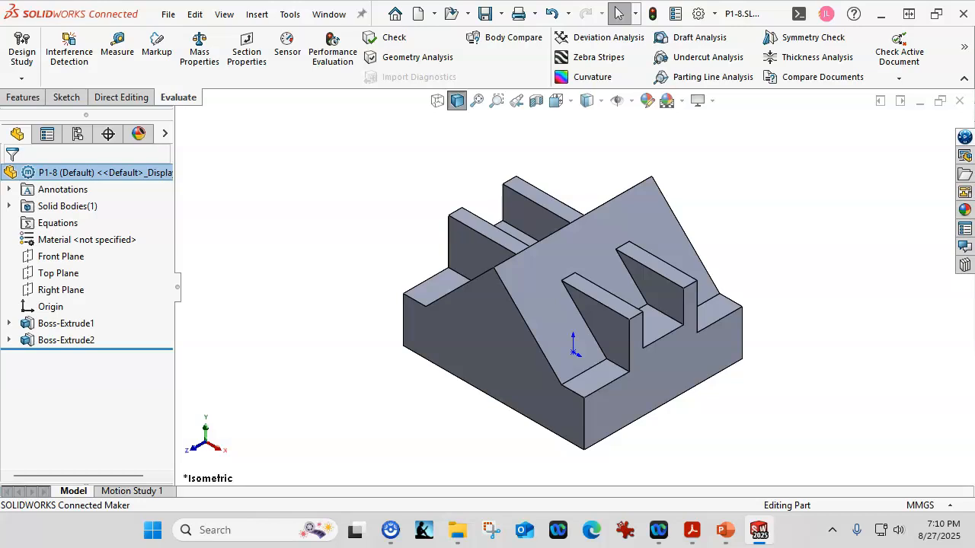
Step: Reopen the mass properties and compare the center of mass marker with the part origin from several angles
click(200, 46)
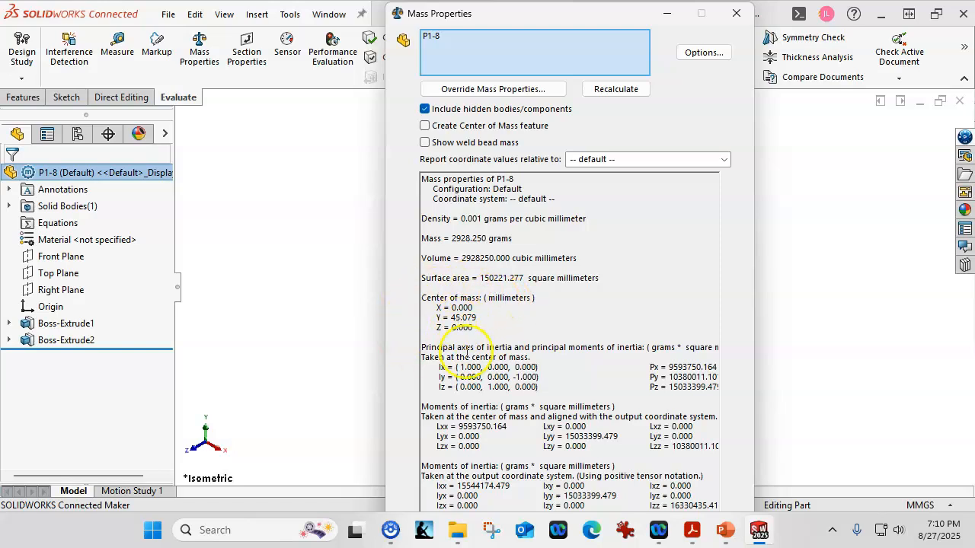
drag(559, 22, 252, 23)
middle_drag(735, 370, 859, 283)
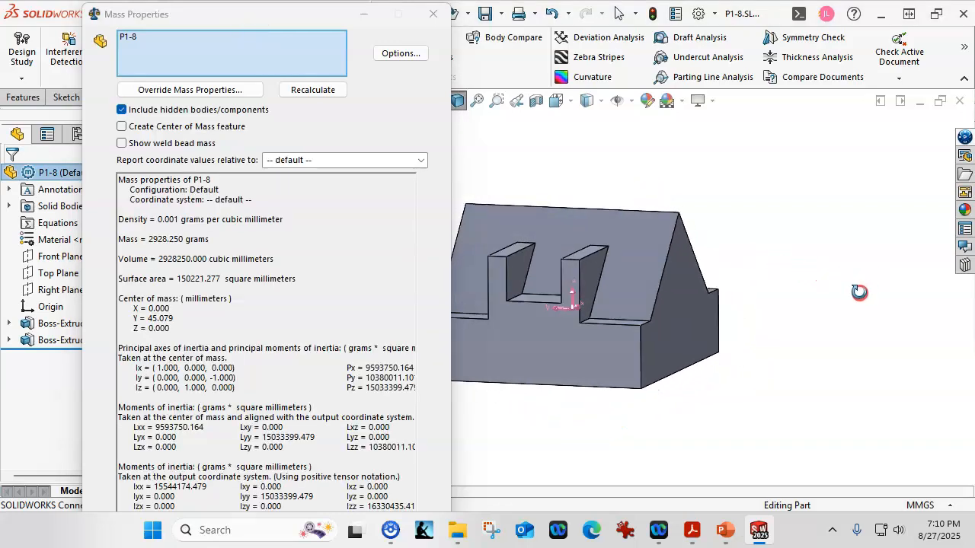
middle_drag(691, 315, 632, 394)
middle_drag(633, 301, 870, 265)
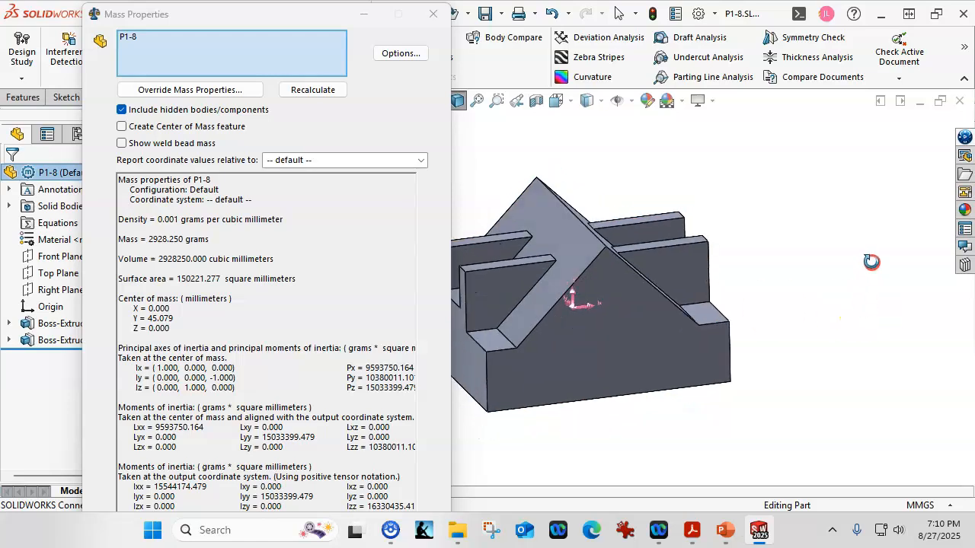
middle_drag(812, 322, 806, 303)
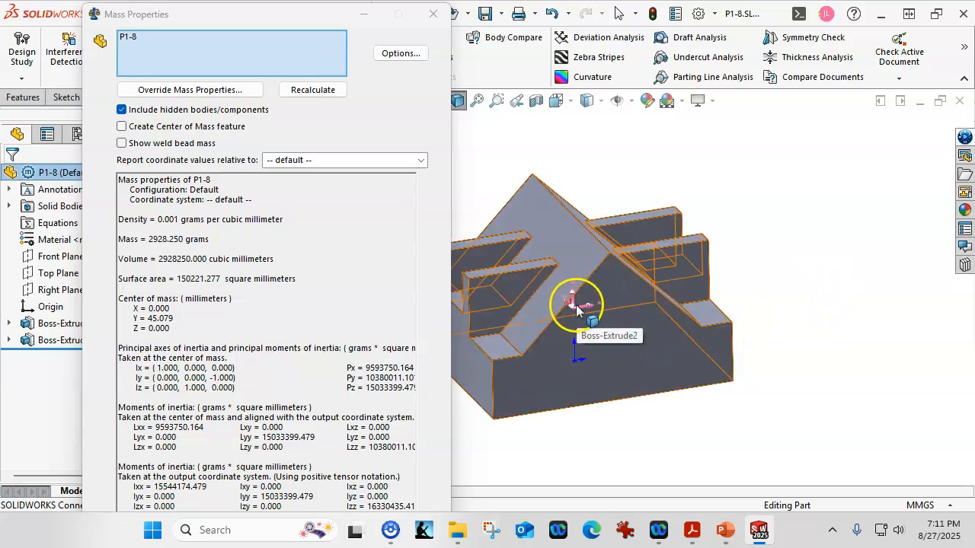
click(433, 13)
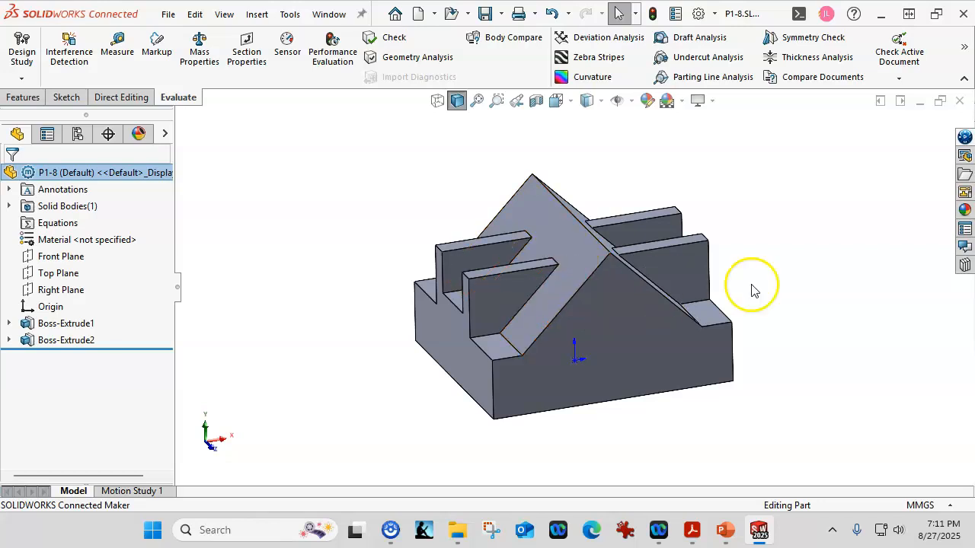
Step: Look over the finished model once more and close the P1-8 part document
scroll(752, 283, up, 3)
middle_drag(752, 284, 761, 319)
scroll(521, 295, down, 1)
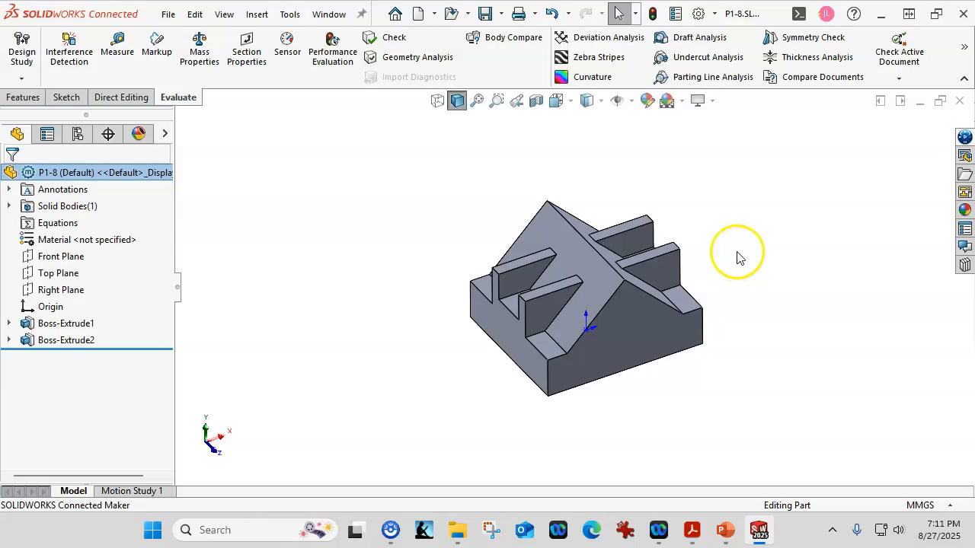
click(958, 101)
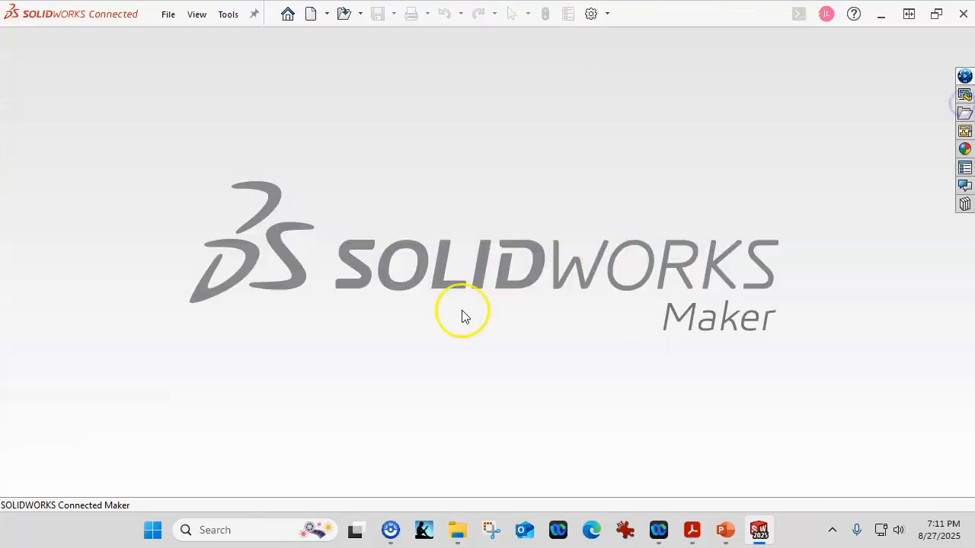